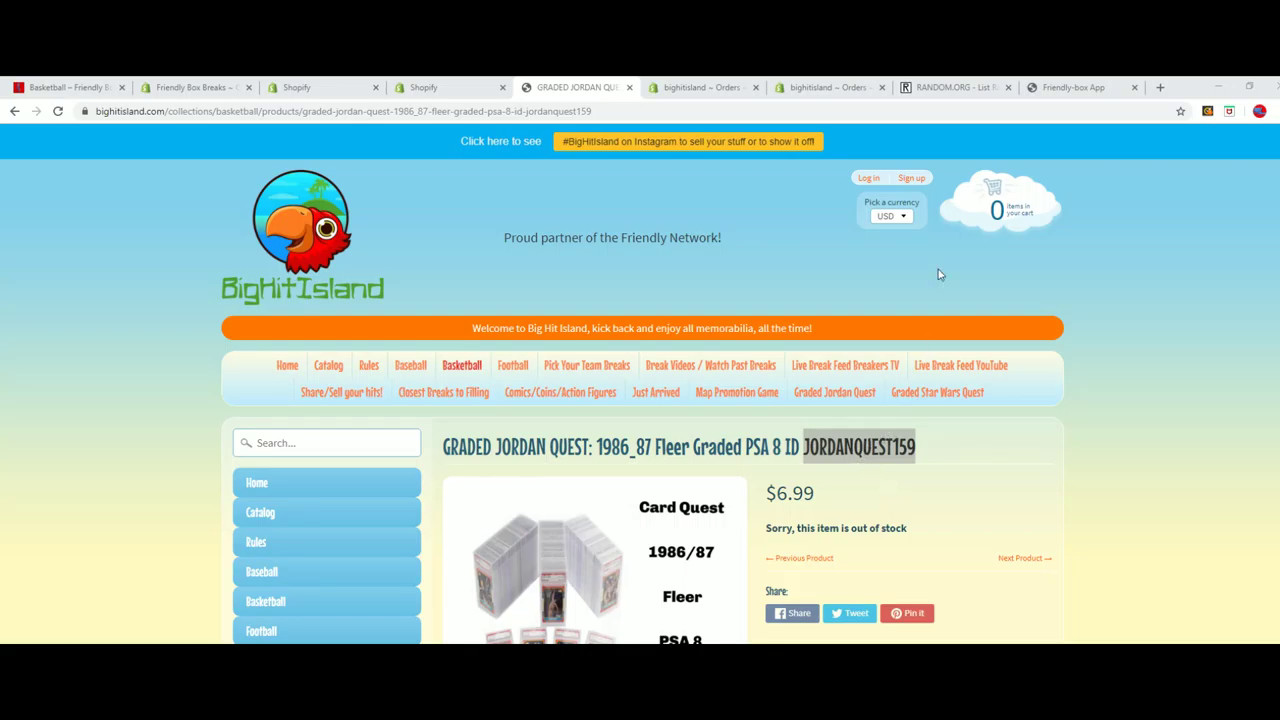
Step: Copy the whole number list from the JORDAN QUEST Notepad file into the RANDOM.ORG List Randomizer form
click(930, 88)
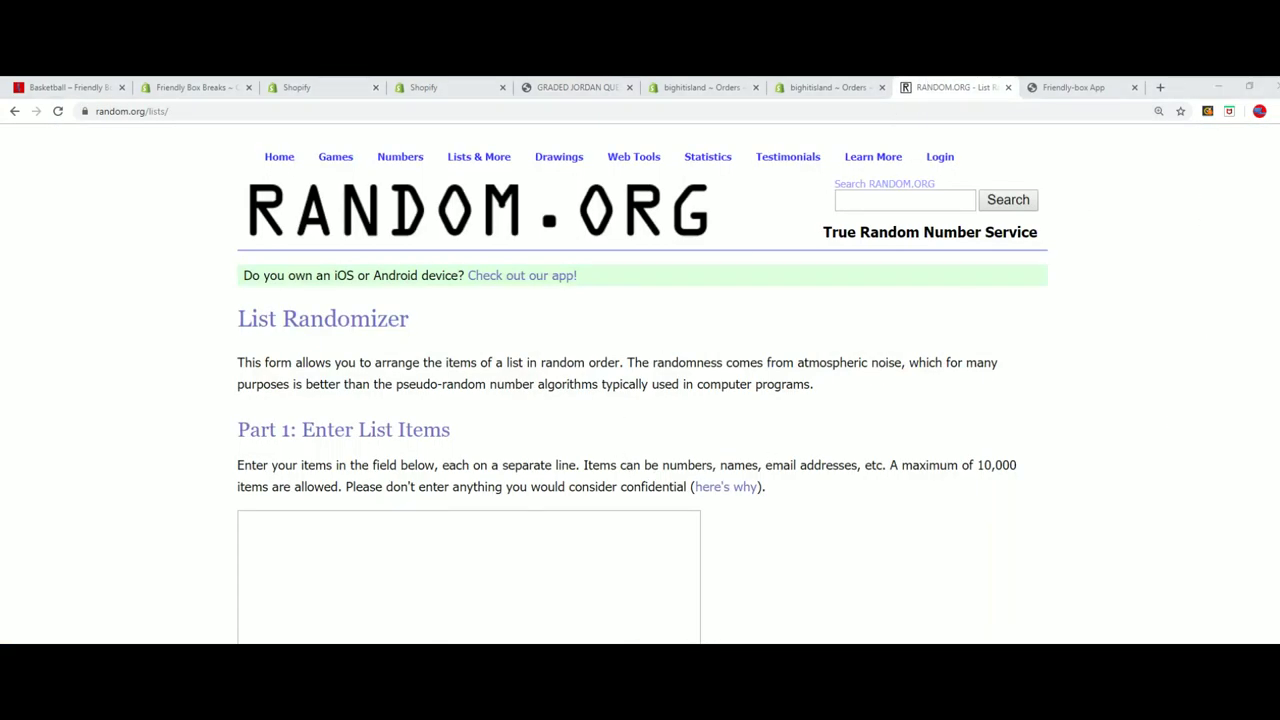
key(alt+Tab)
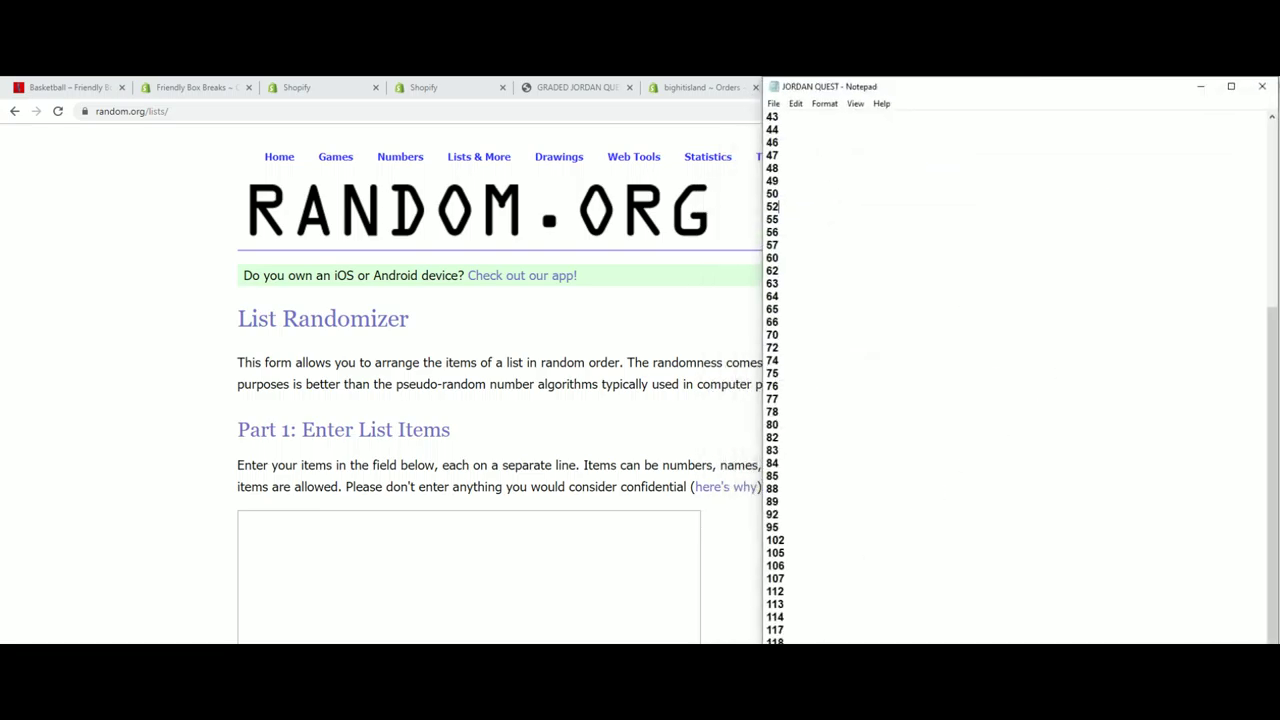
drag(846, 640, 846, 112)
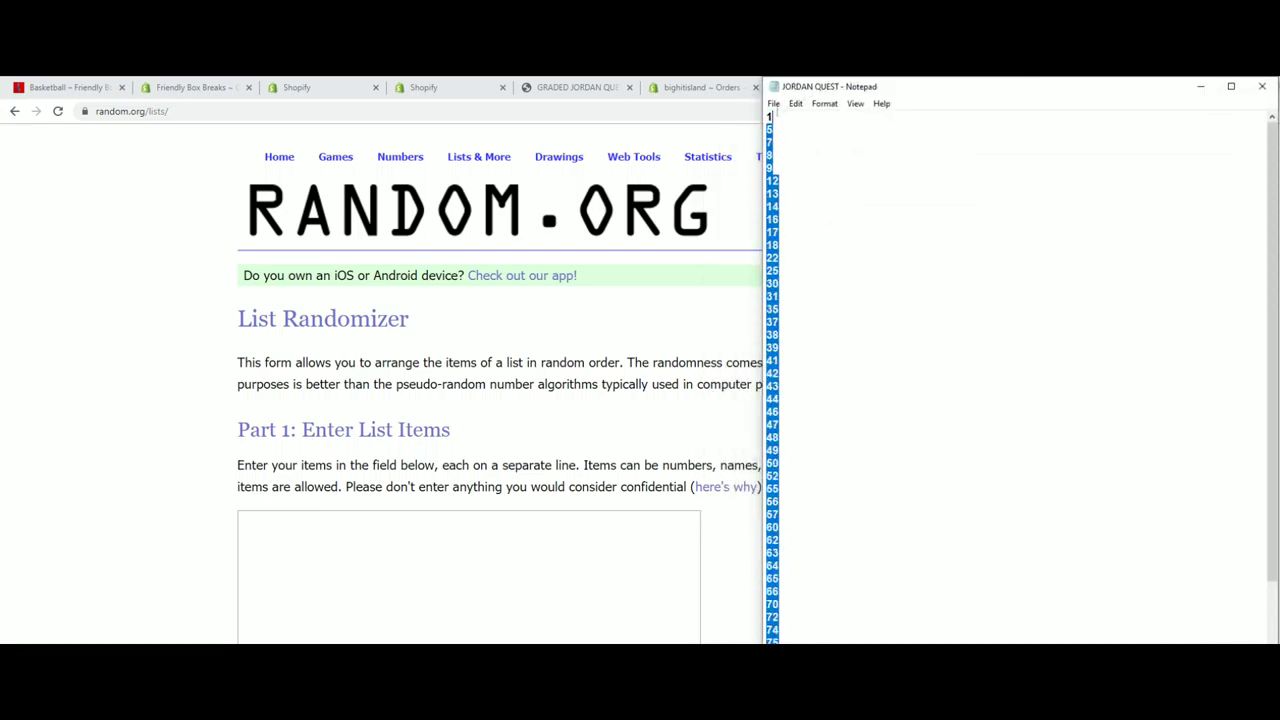
right_click(768, 116)
click(795, 155)
click(283, 535)
right_click(265, 527)
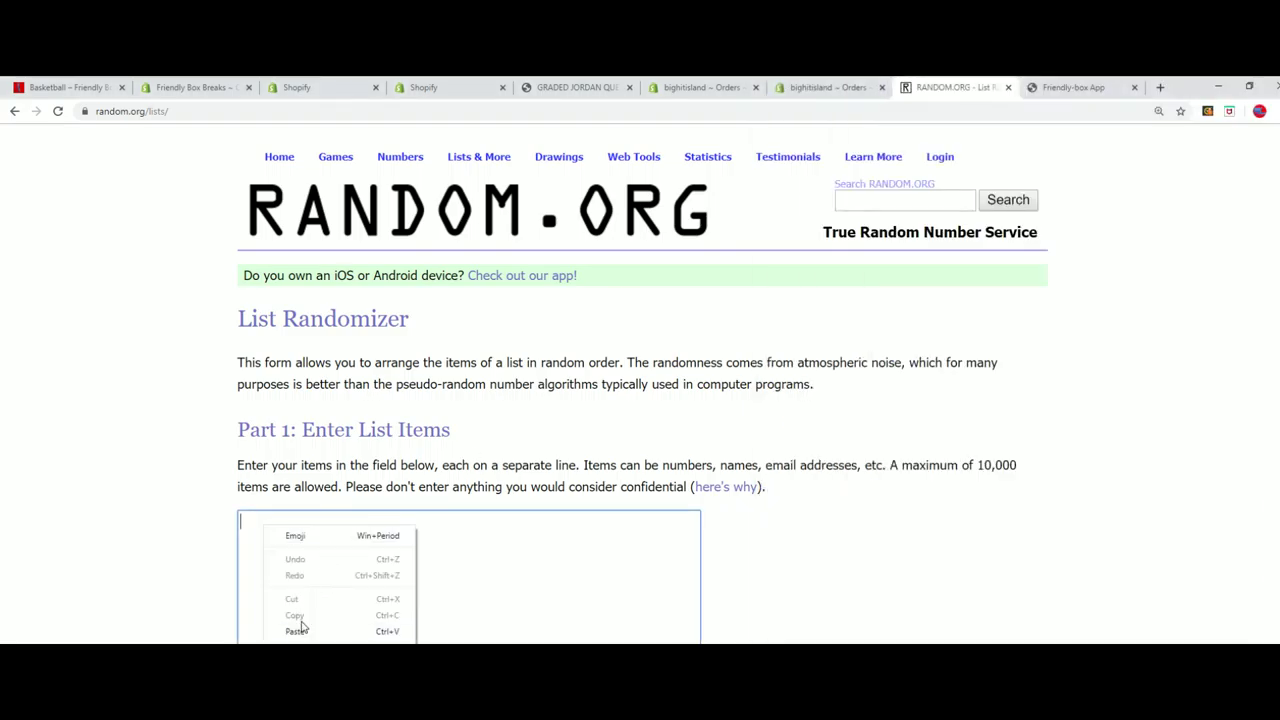
click(294, 631)
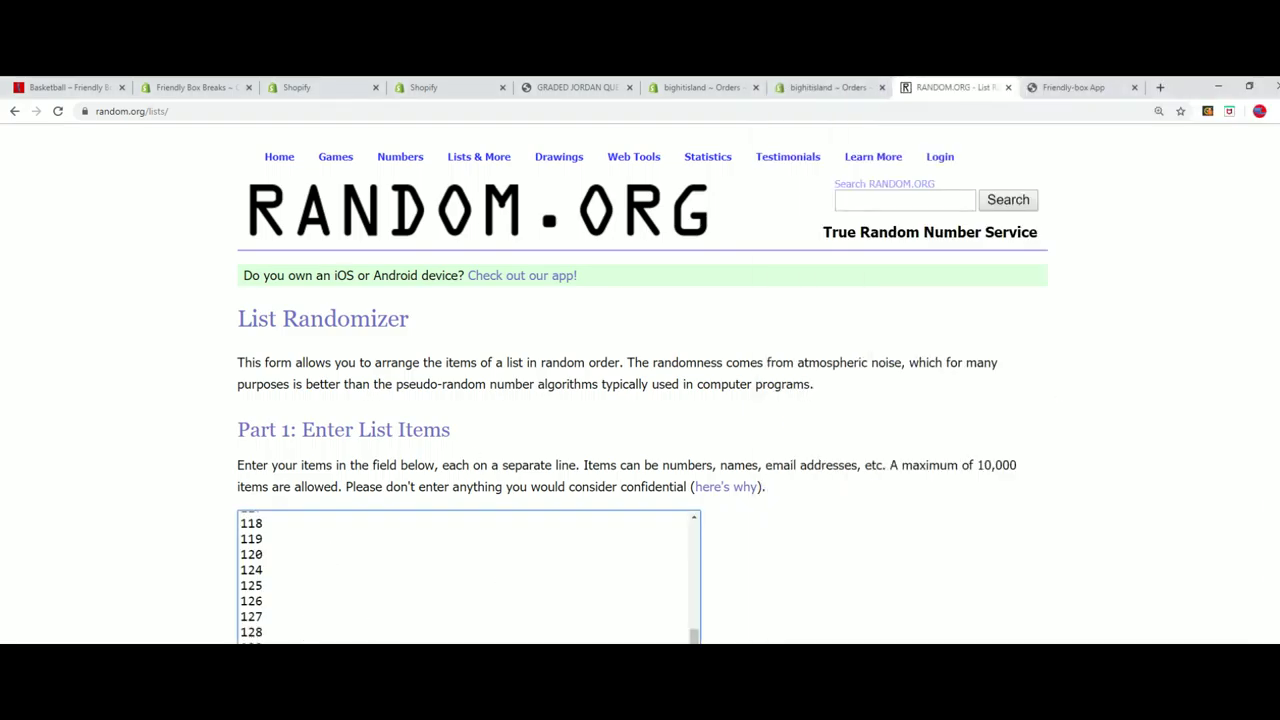
key(alt+Tab)
drag(854, 161, 687, 143)
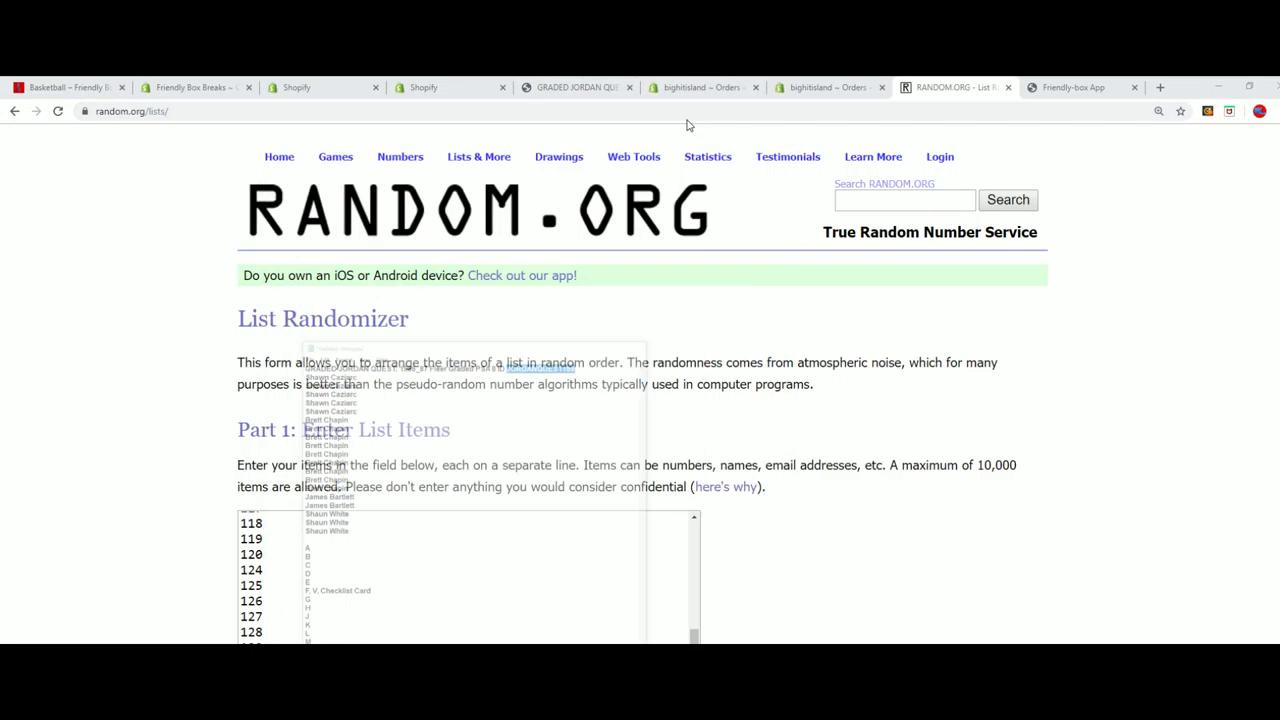
click(704, 132)
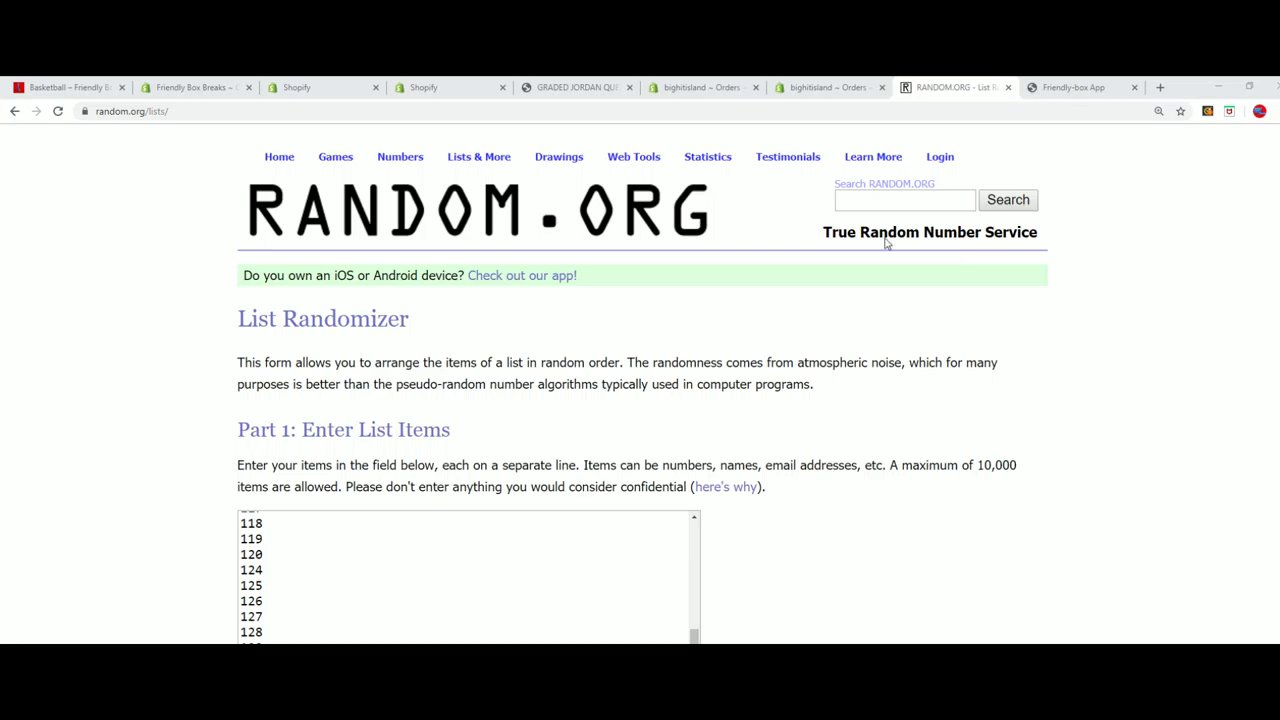
Step: Randomize the number list seven times in the List Randomizer
scroll(930, 300, down, 3)
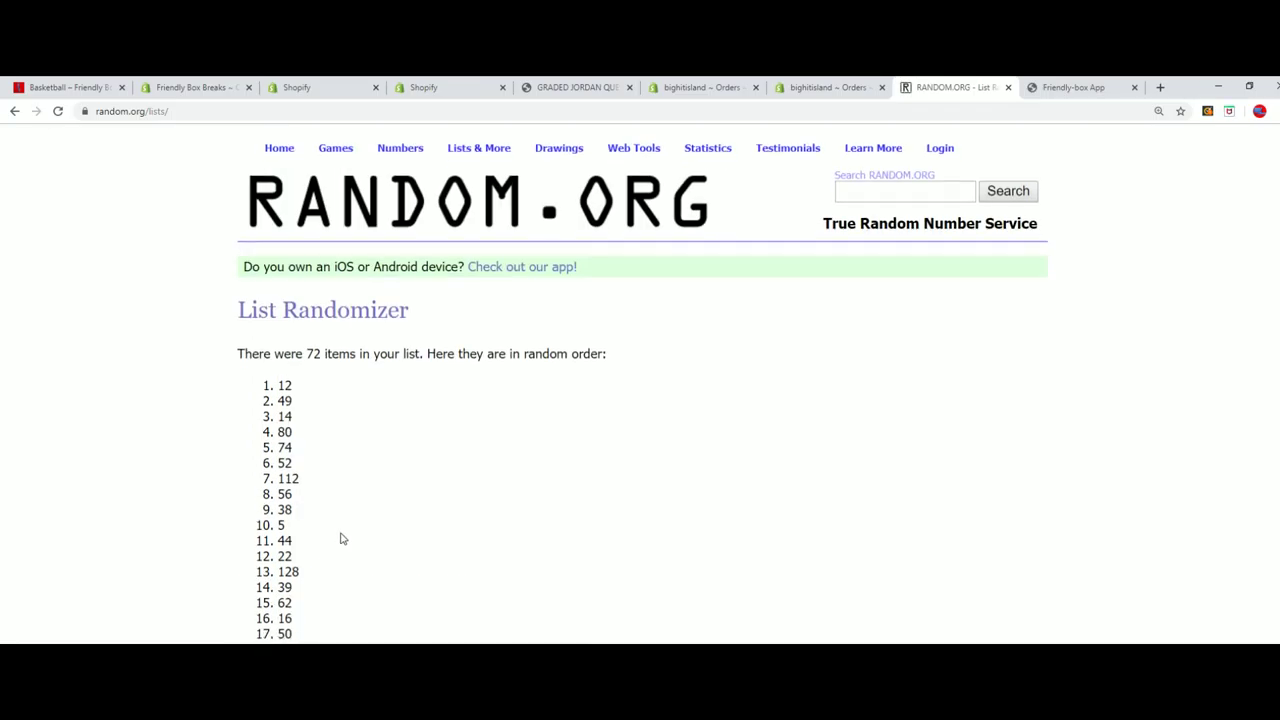
scroll(340, 540, down, 10)
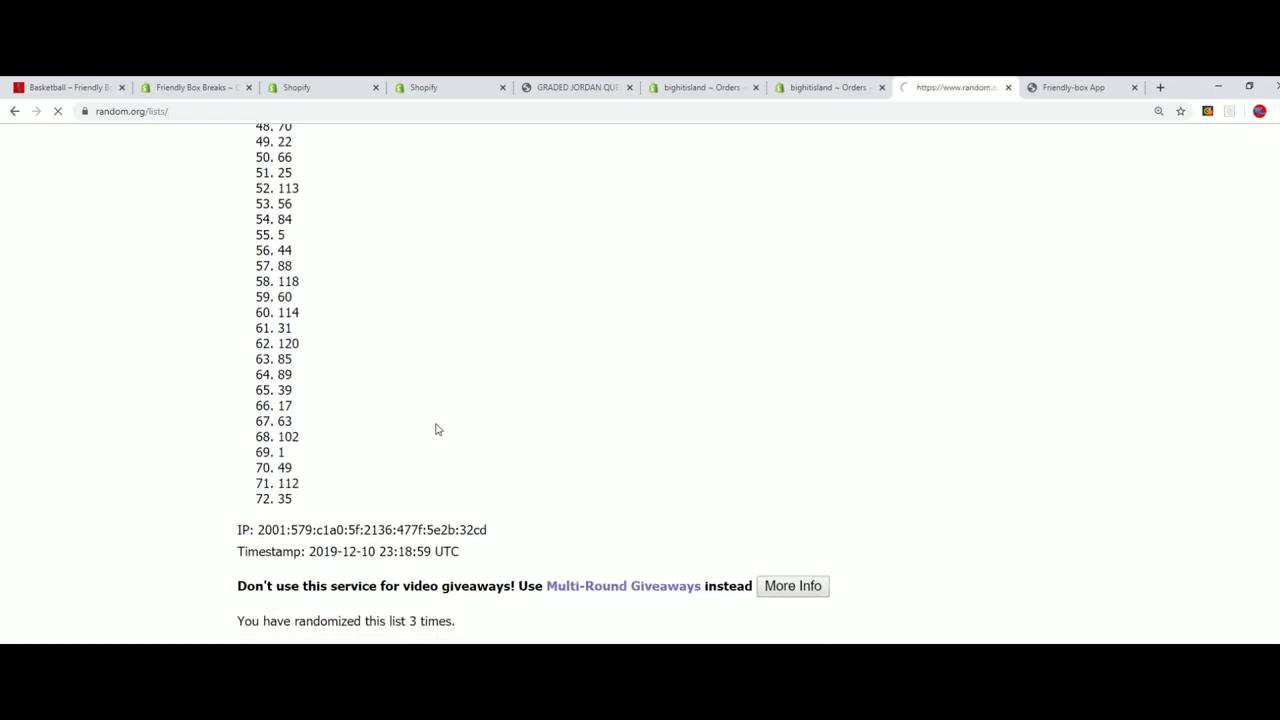
scroll(246, 586, down, 10)
key(F5)
scroll(422, 488, down, 10)
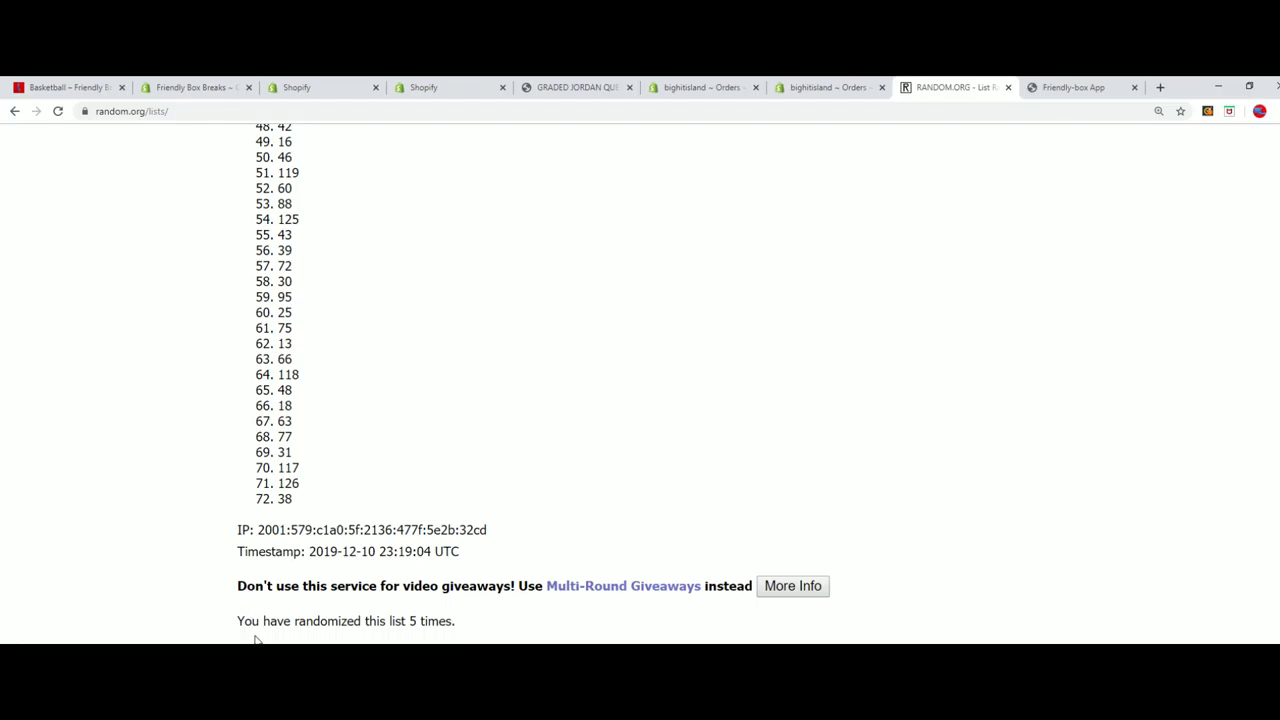
key(F5)
scroll(394, 549, down, 10)
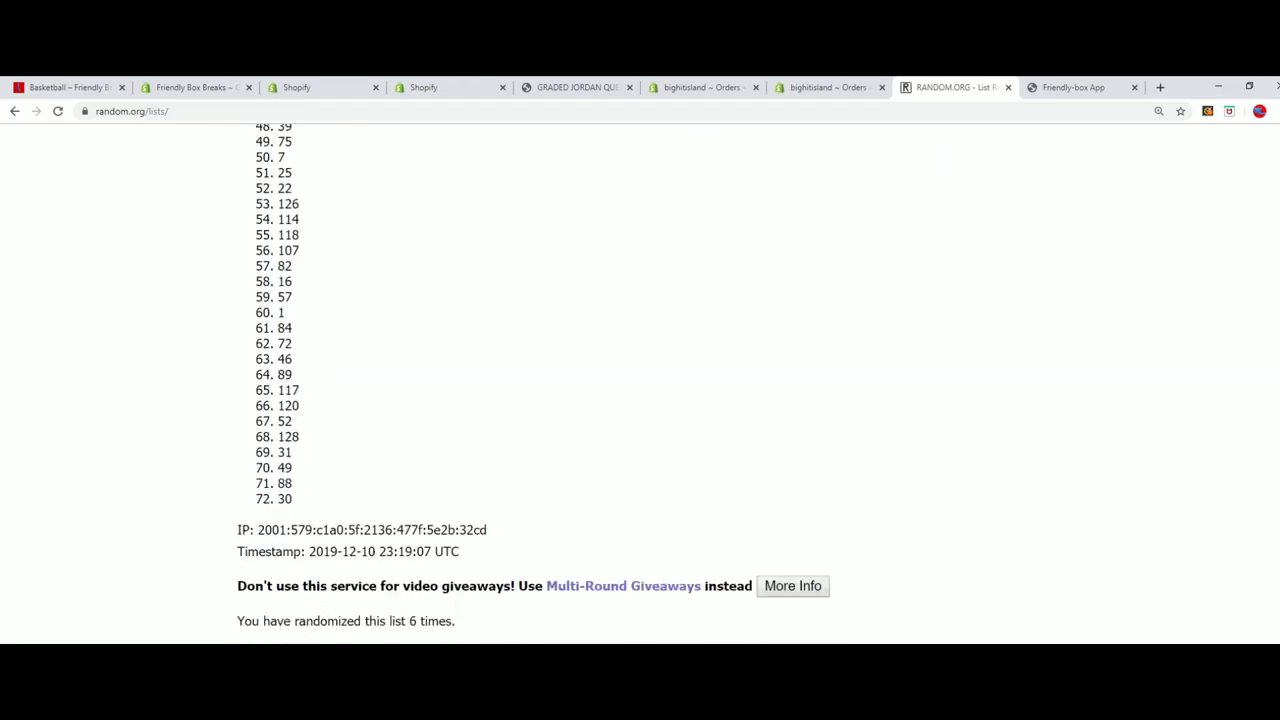
key(F5)
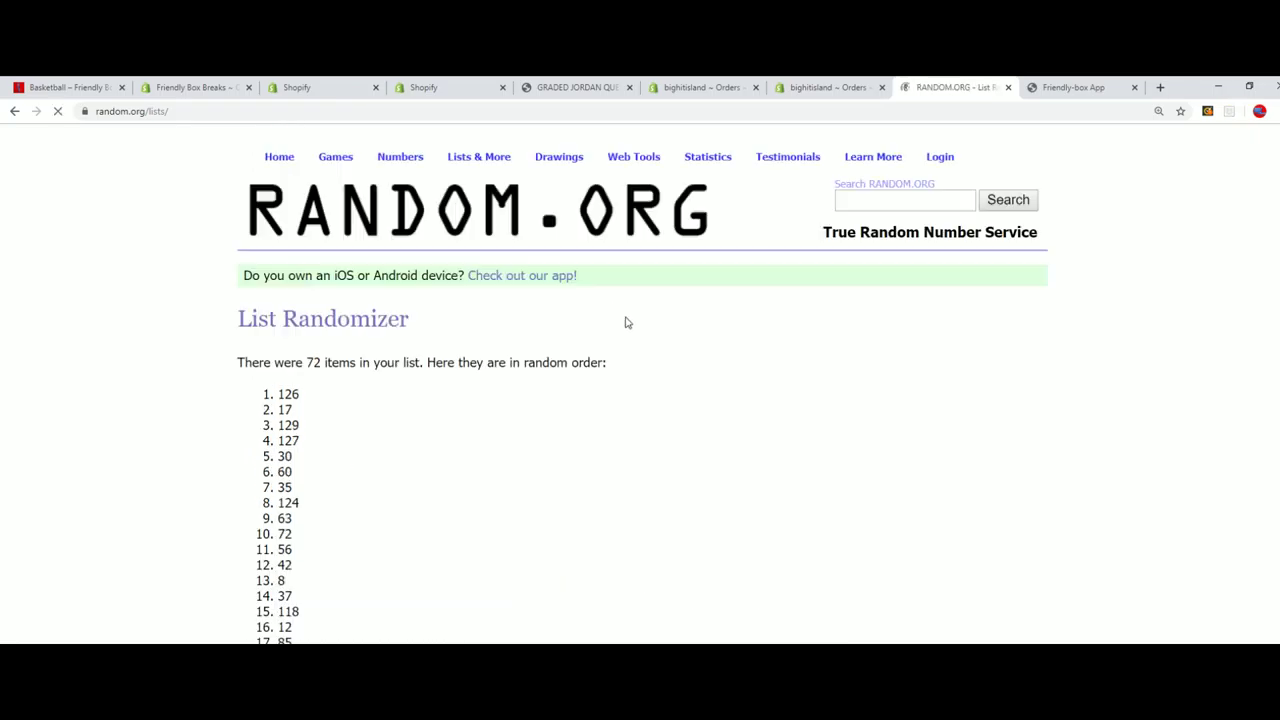
Step: Highlight the top drawn number 126, remove it from the JORDAN QUEST Notepad list, and save the file
drag(313, 392, 252, 384)
key(alt+Tab)
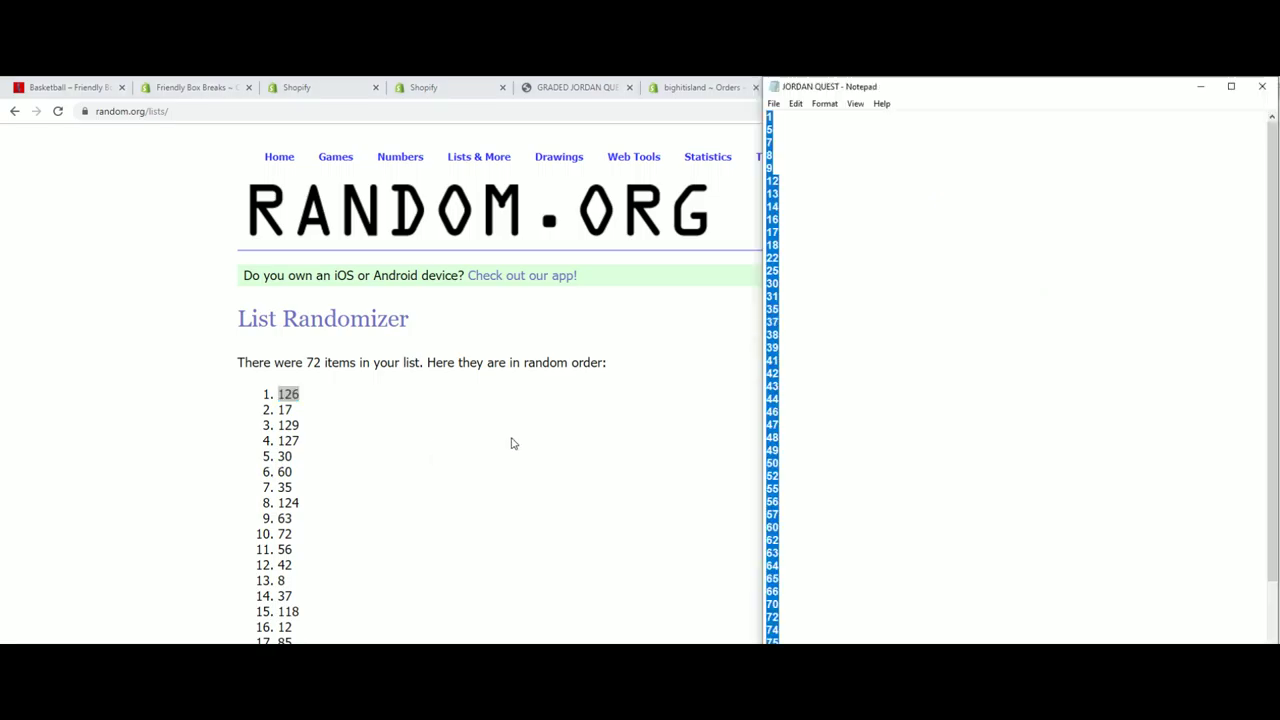
scroll(817, 537, down, 14)
click(817, 537)
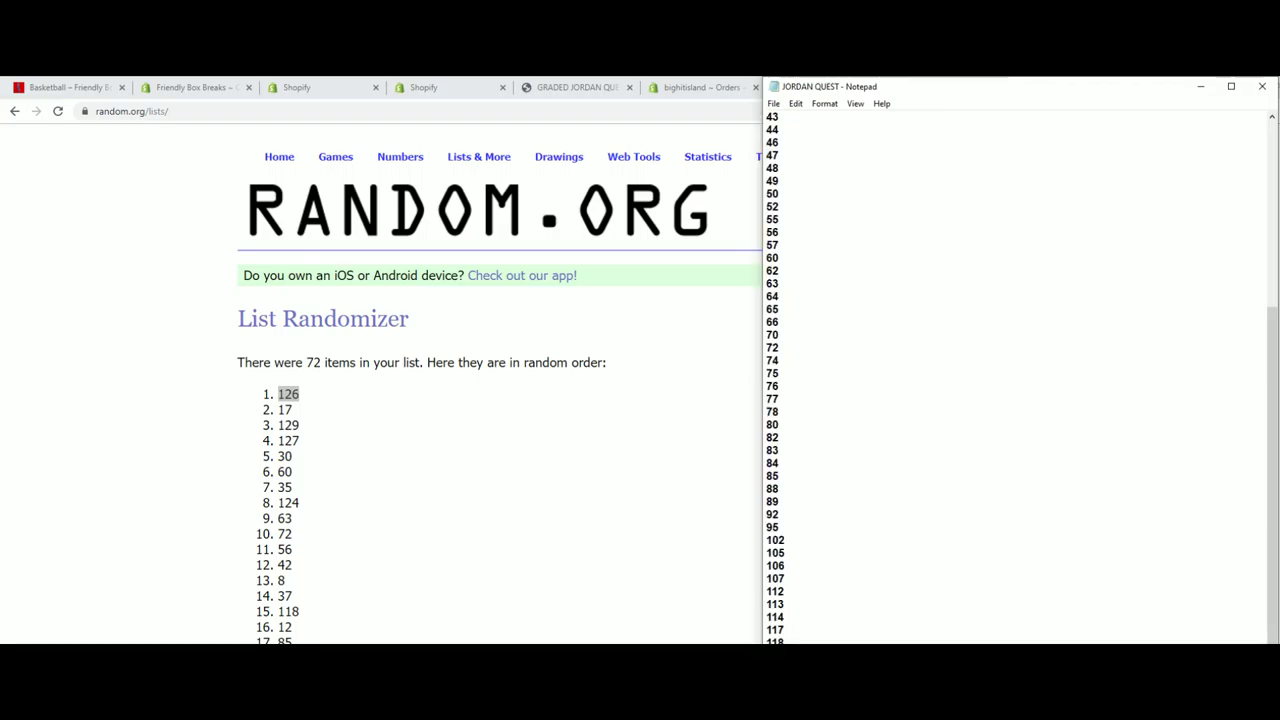
key(BackSpace)
click(773, 103)
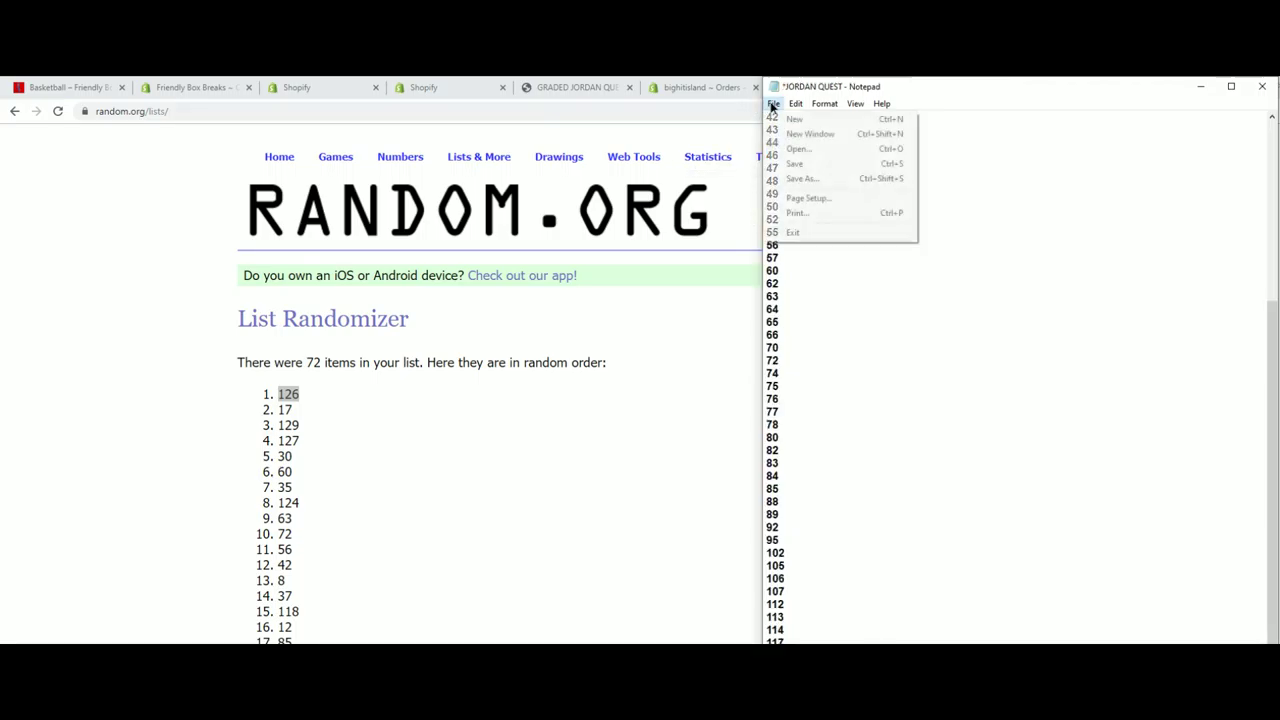
click(794, 163)
Step: Open a fresh List Randomizer form and paste in the participant names from the untitled Notepad list
double_click(285, 487)
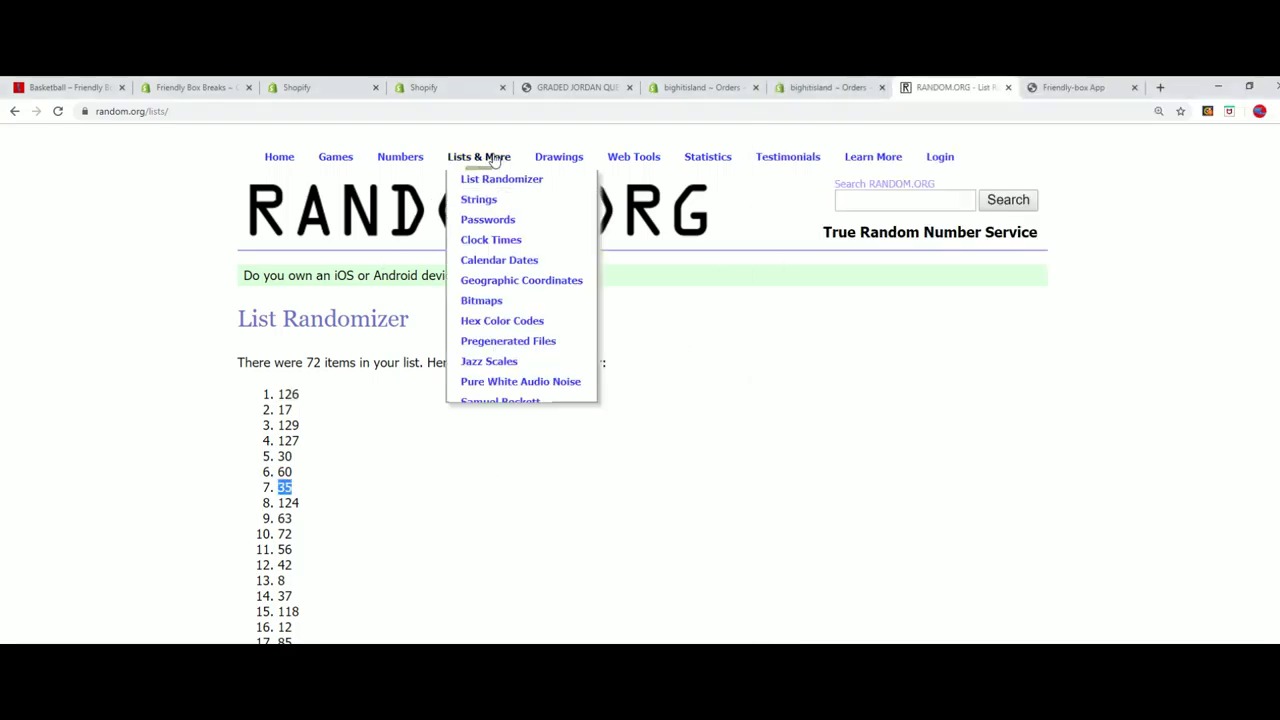
click(492, 180)
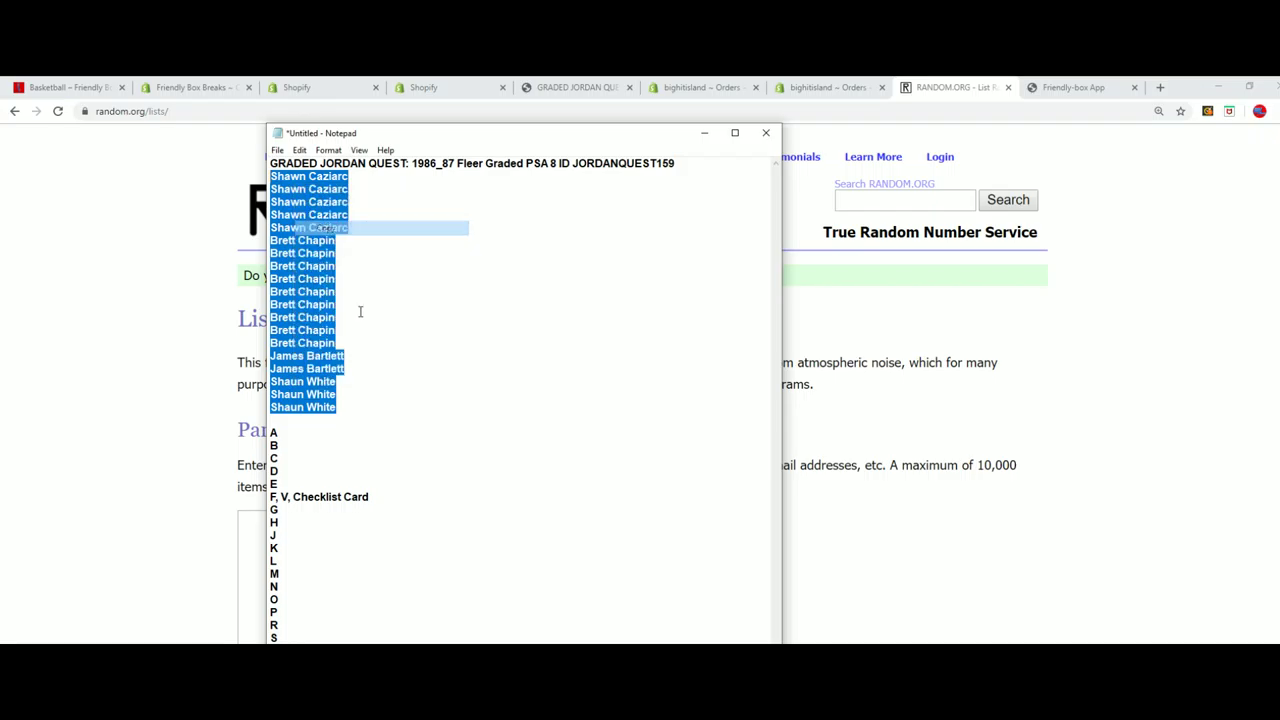
click(119, 606)
click(258, 516)
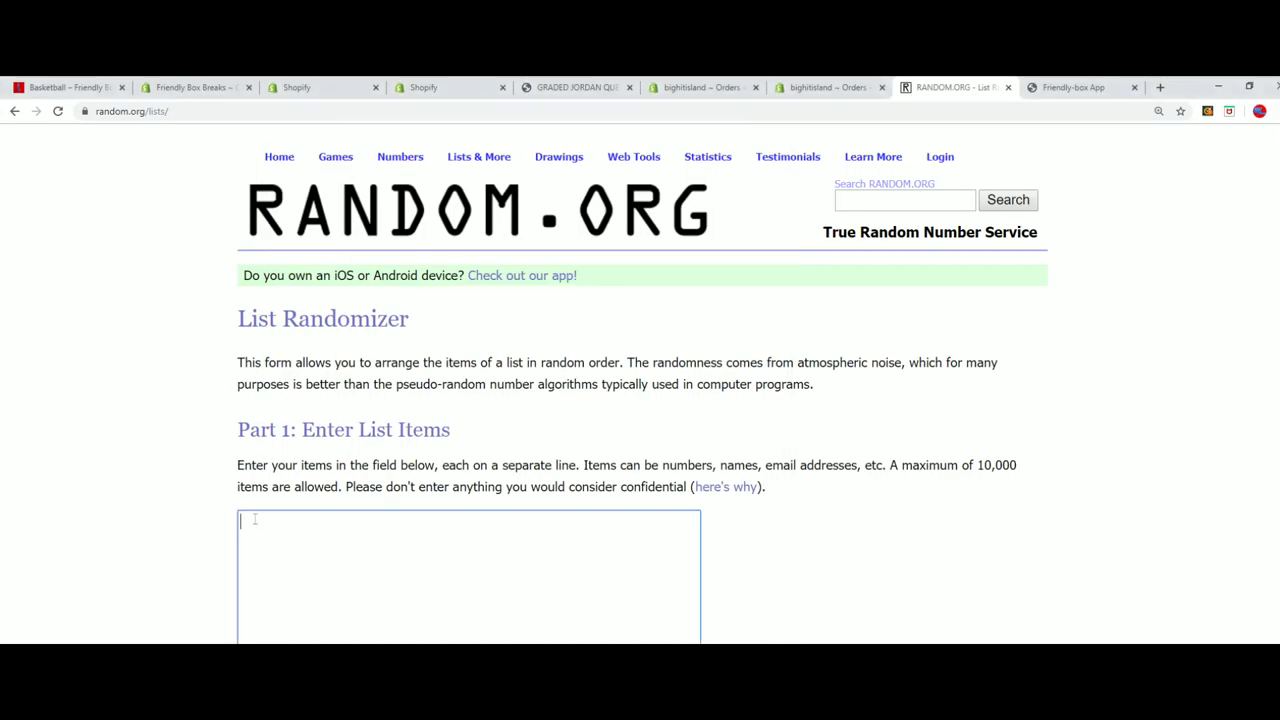
right_click(255, 517)
click(280, 625)
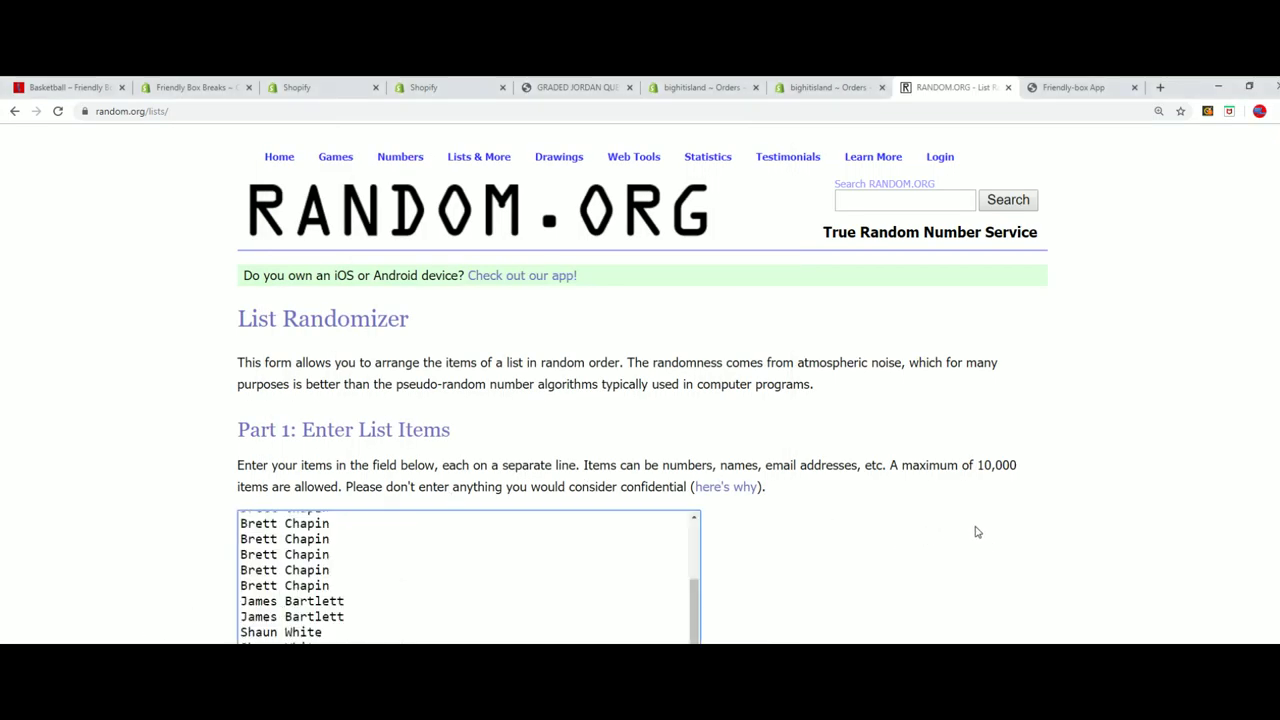
Step: Randomize the list of participant names more than five times in the List Randomizer
scroll(928, 498, down, 1)
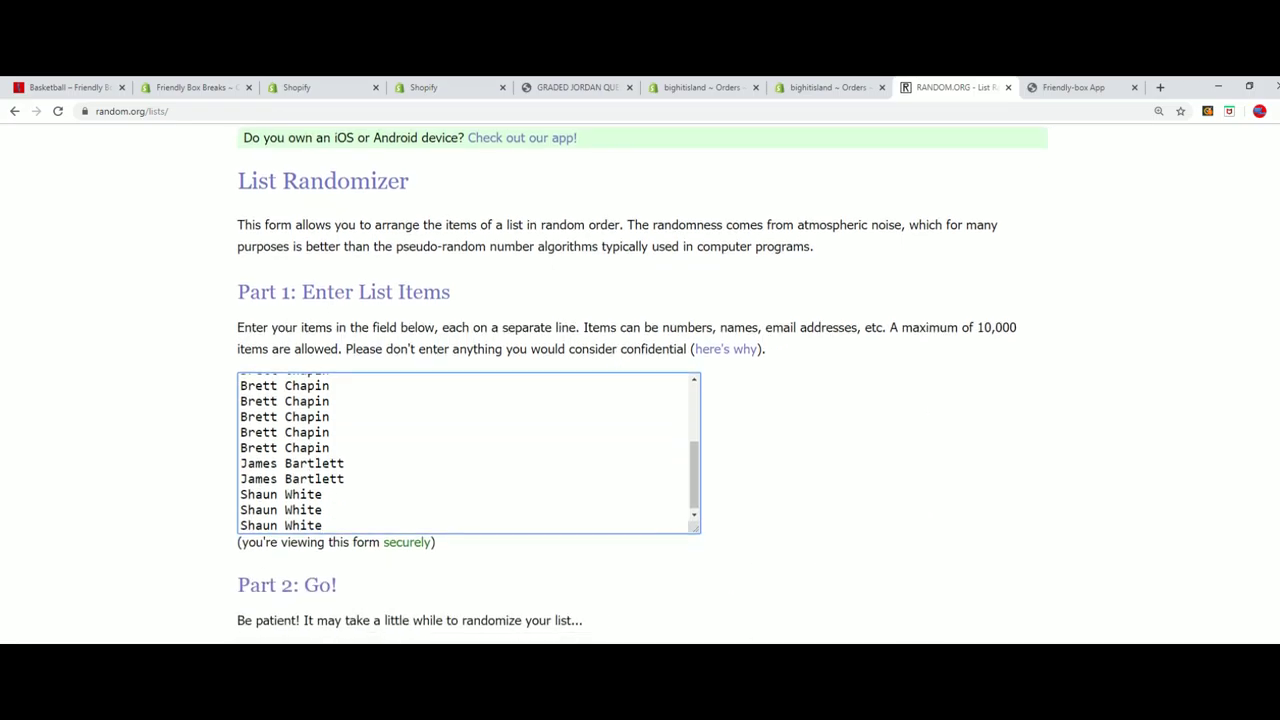
click(298, 641)
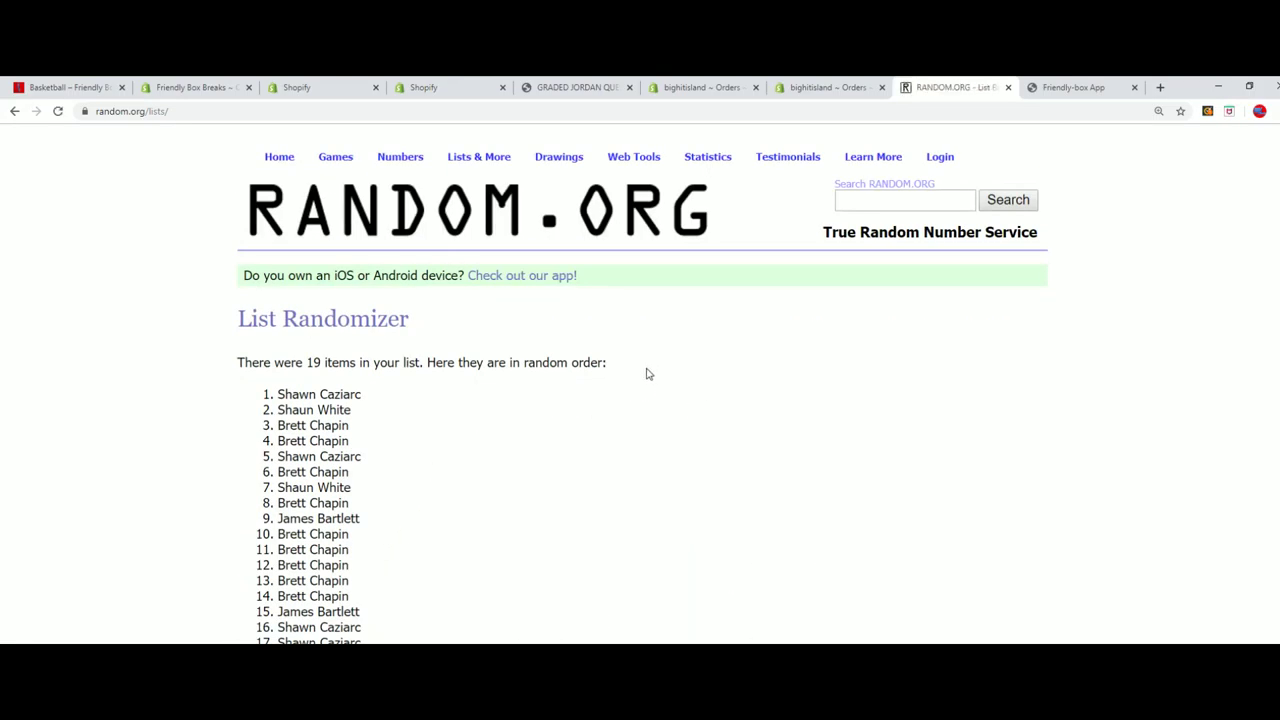
scroll(647, 373, down, 2)
click(267, 650)
scroll(554, 420, down, 2)
click(267, 645)
scroll(475, 566, down, 2)
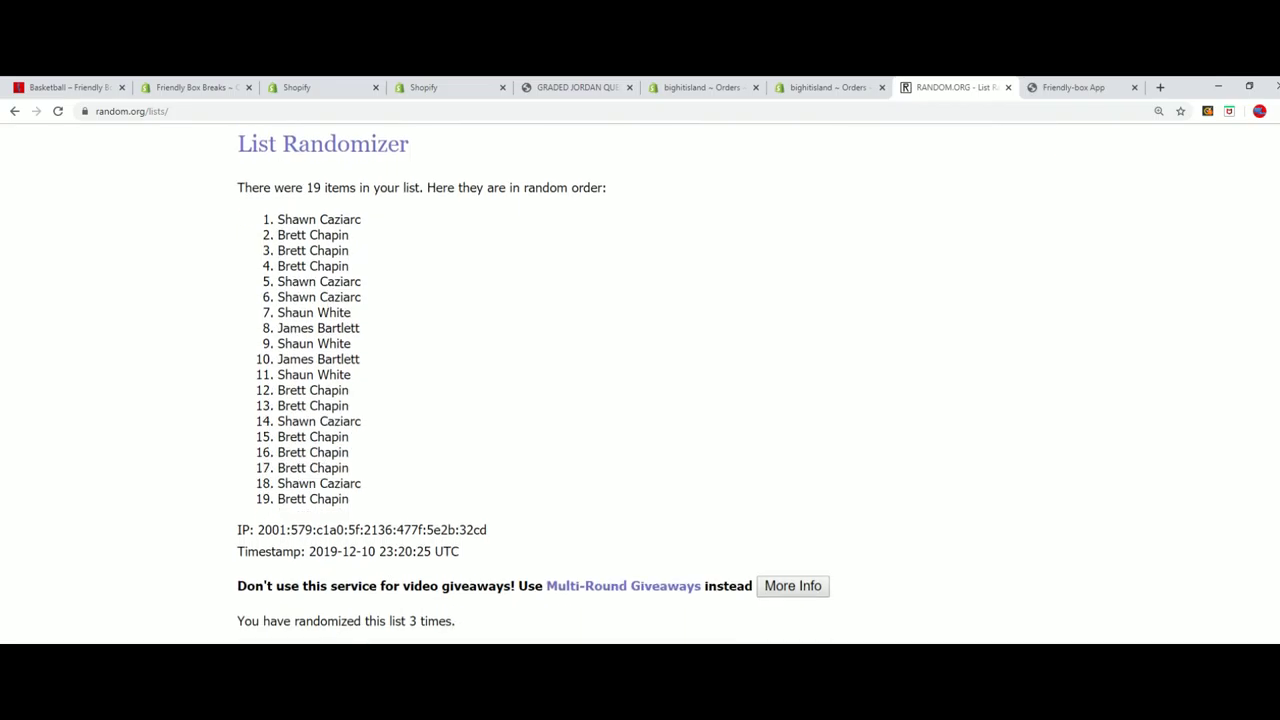
click(267, 645)
scroll(446, 557, down, 2)
click(267, 645)
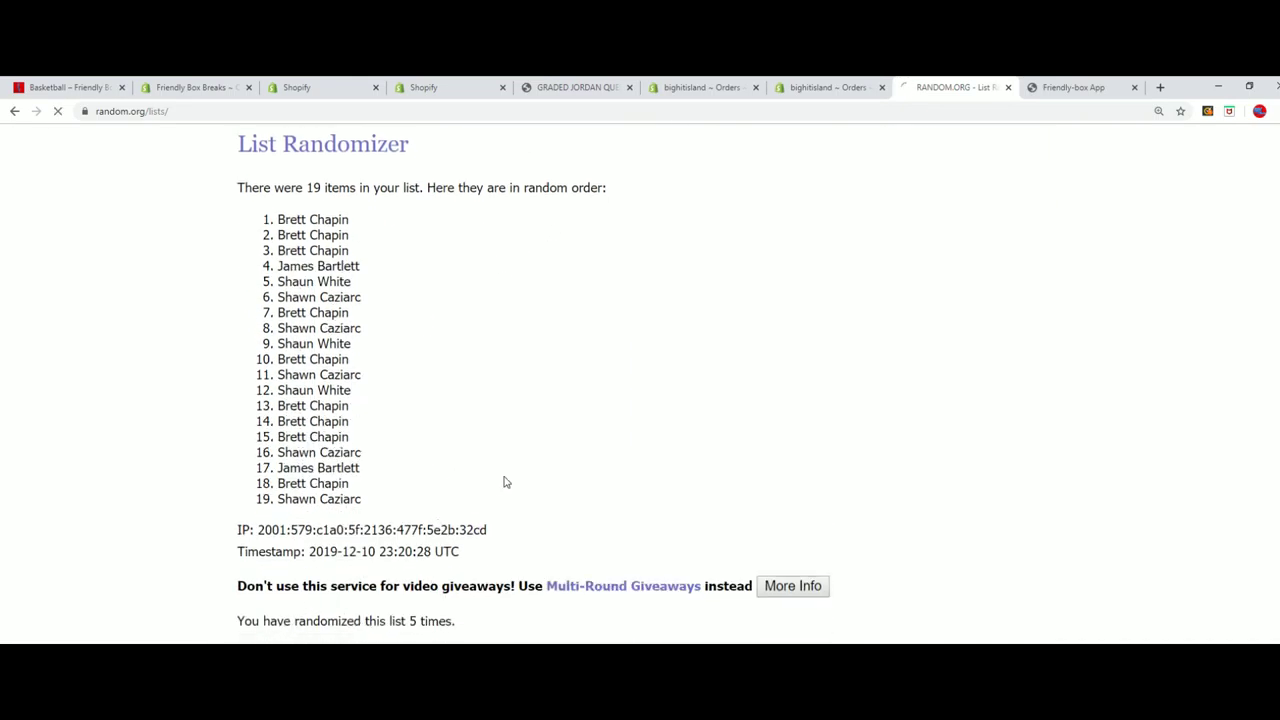
click(267, 645)
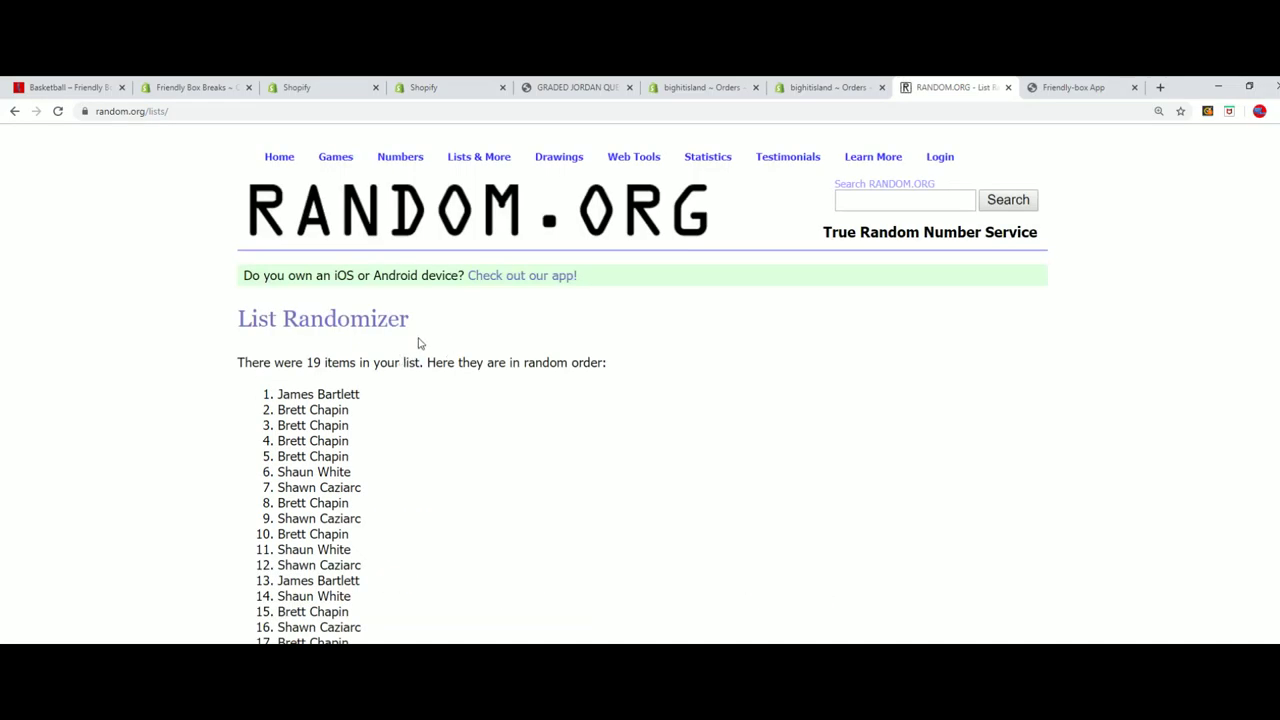
Step: Copy all the randomized participant names from the results list
drag(276, 394, 360, 545)
scroll(321, 457, down, 2)
right_click(340, 440)
click(350, 443)
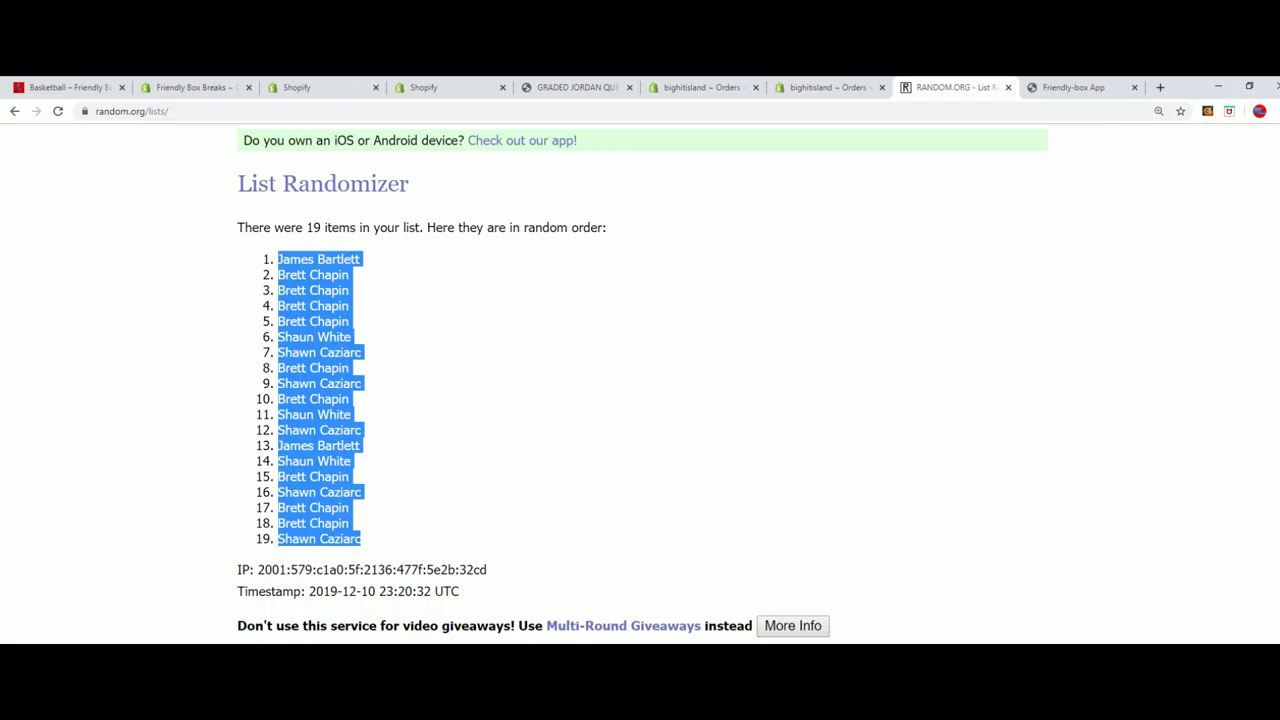
Step: Switch to the HIT PARADE 86 87 FLEER Excel workbook, paste the names under Owners from A2 matching destination formatting, and resize column A
key(alt+Tab)
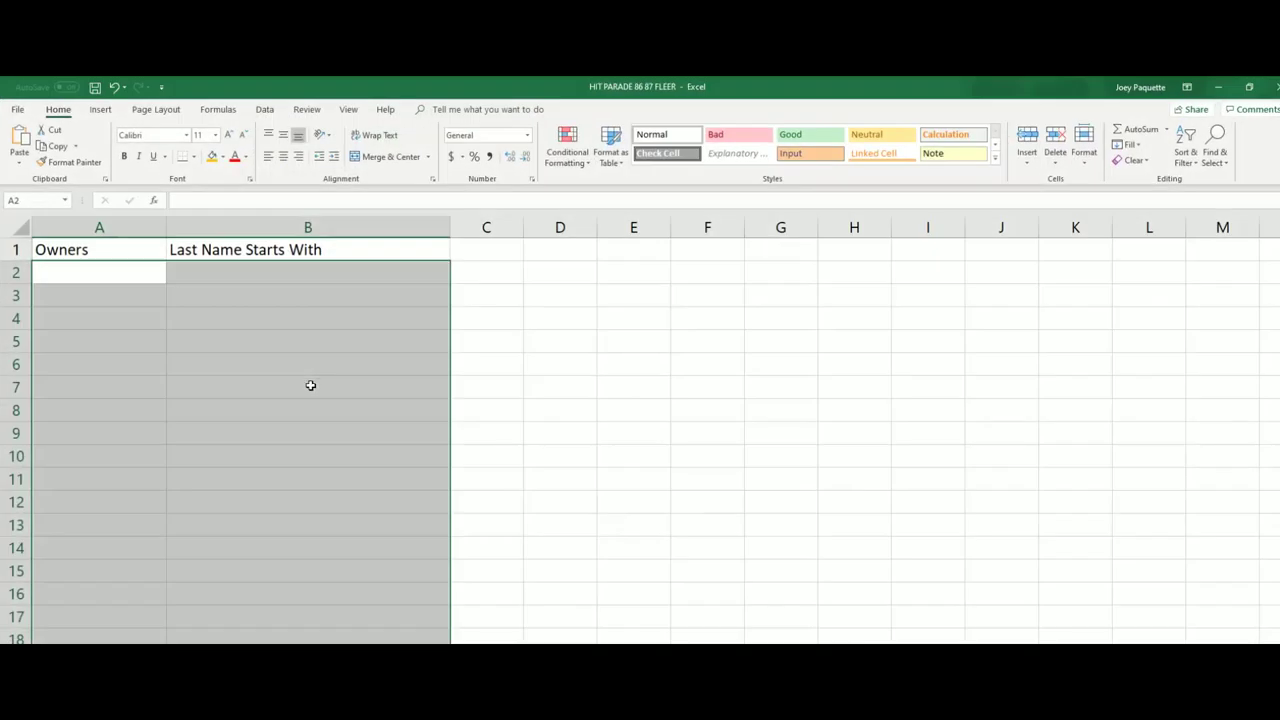
click(153, 220)
drag(166, 220, 220, 218)
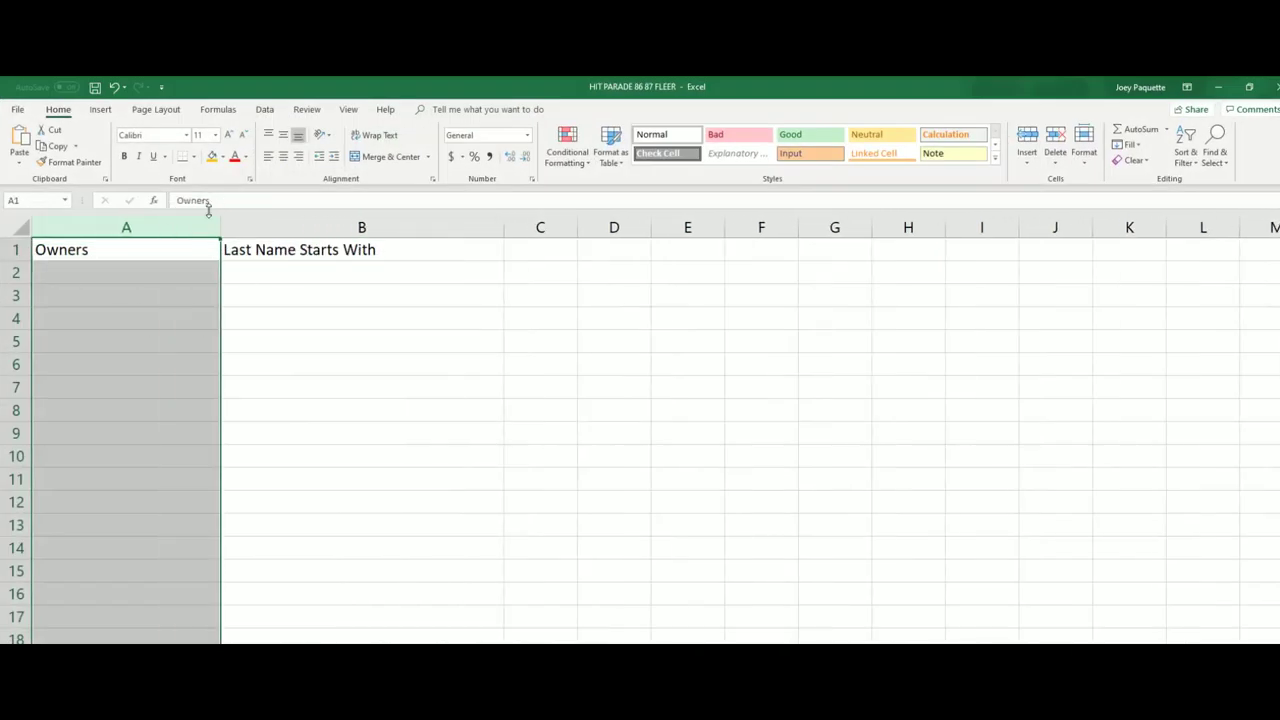
right_click(68, 277)
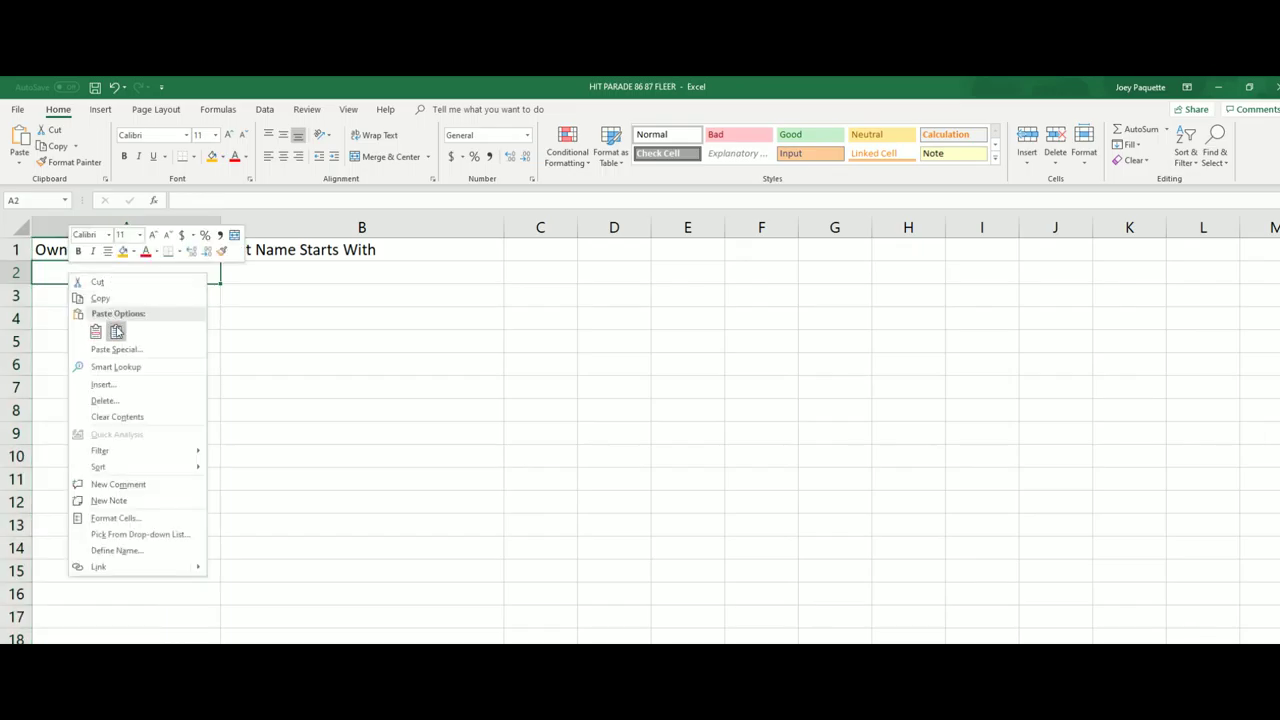
click(116, 331)
click(210, 224)
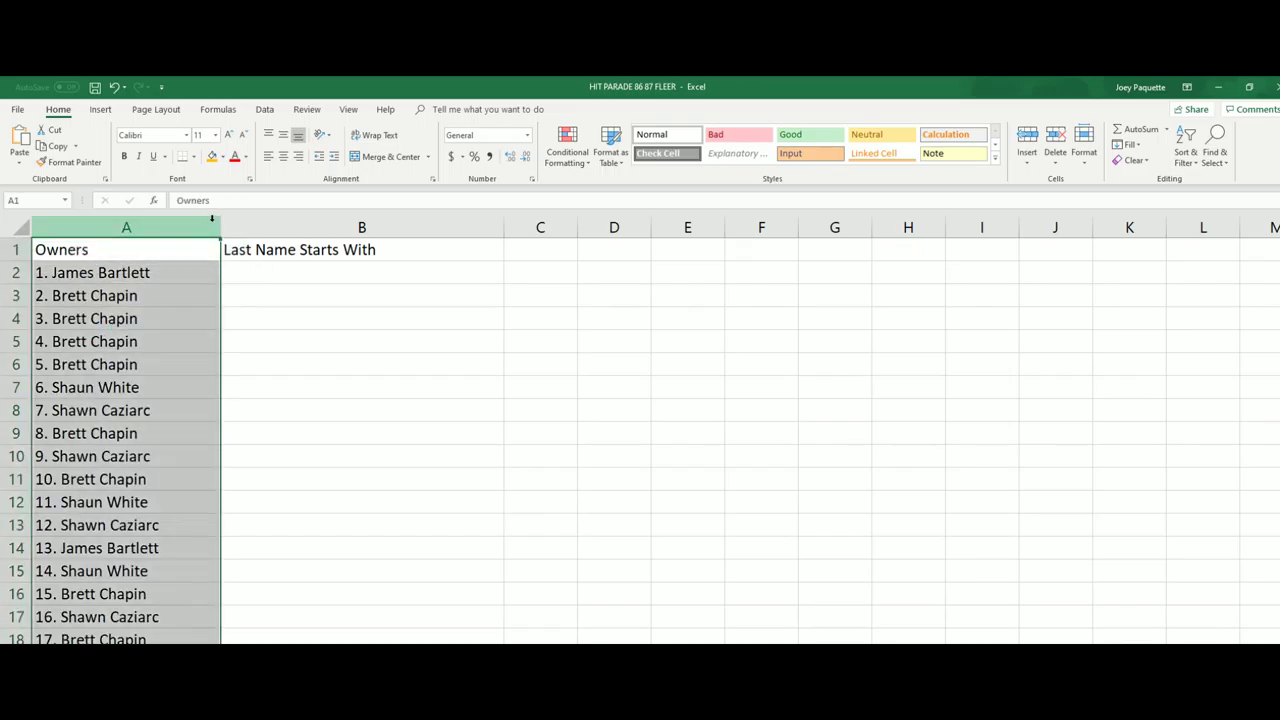
drag(219, 221, 170, 251)
click(245, 273)
Step: Return to RANDOM.ORG and open a new empty List Randomizer form
click(1218, 87)
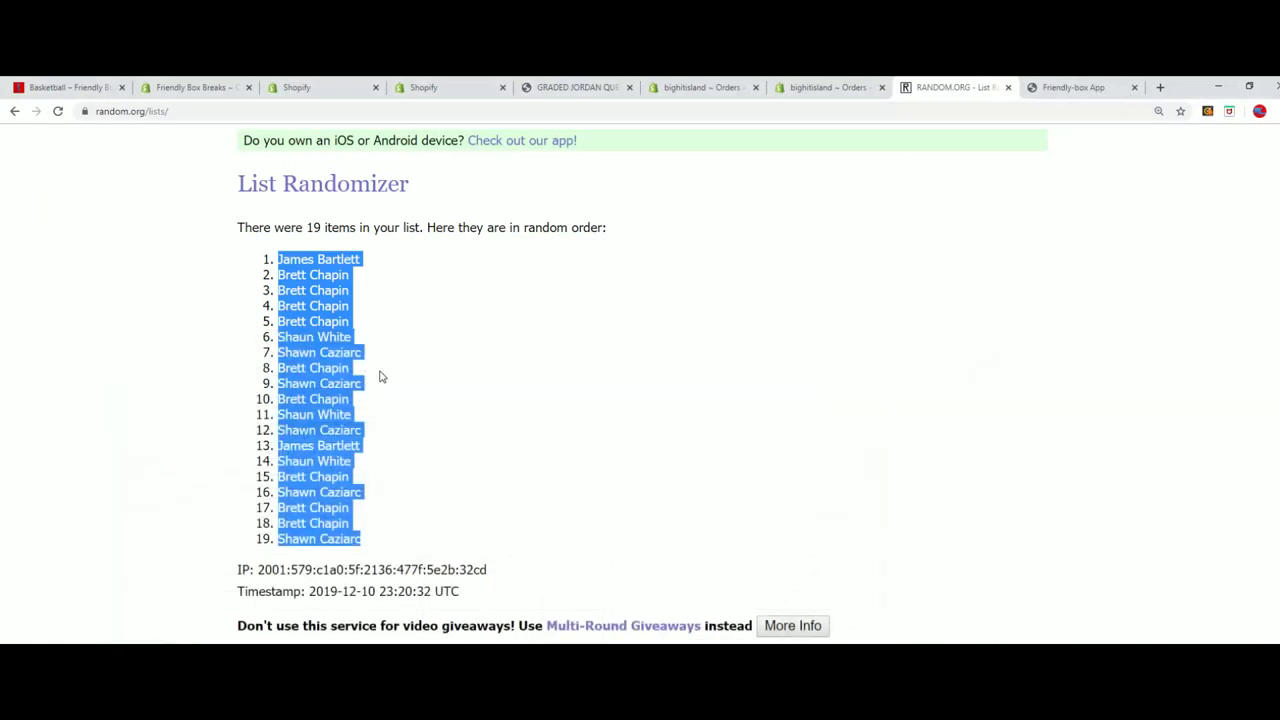
scroll(640, 400, up, 3)
click(488, 180)
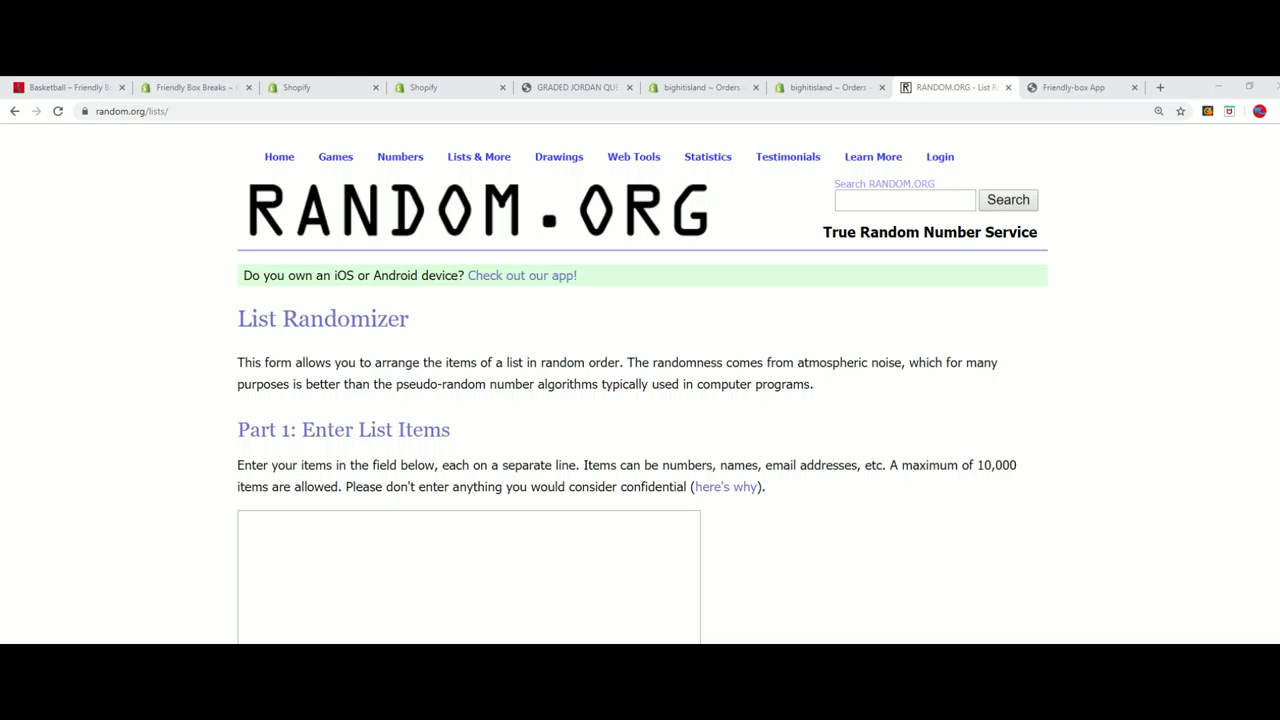
Step: Switch to the Notepad list and copy the last-name letters from A through W, including the "F, V, Checklist Card" line
key(alt+Tab)
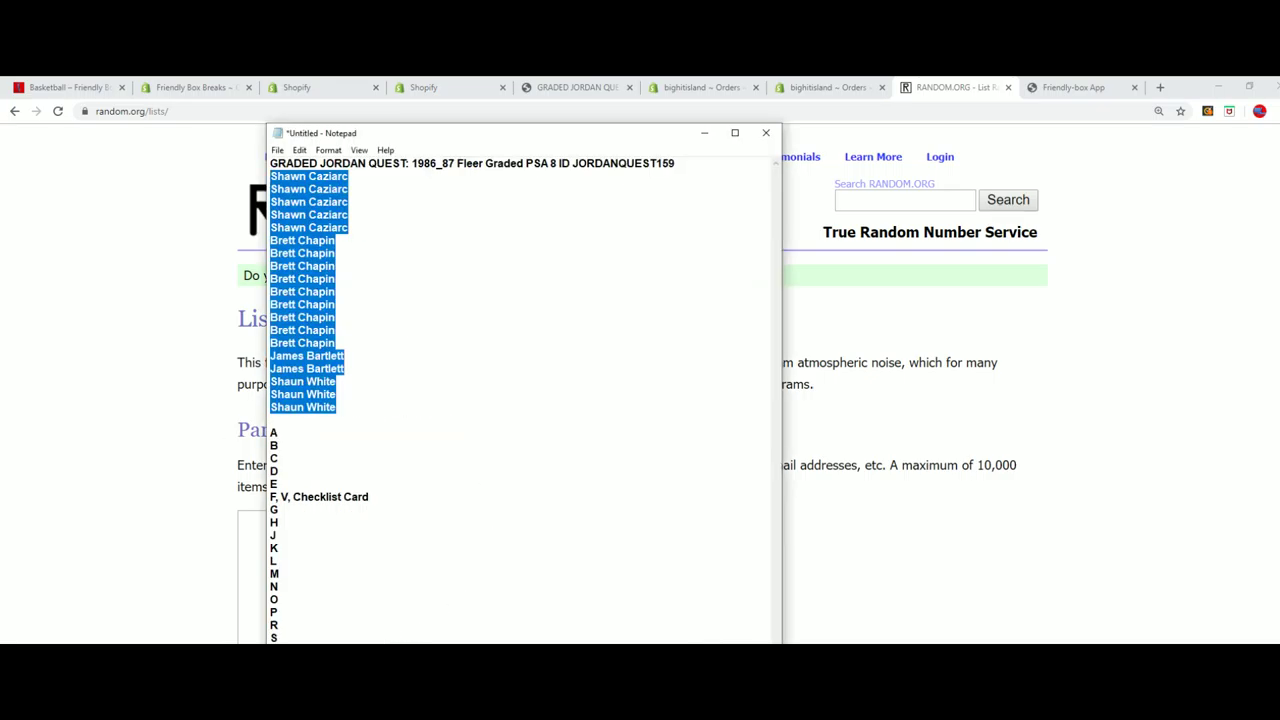
mouse_move(280, 640)
mouse_down()
mouse_move(292, 483)
mouse_move(271, 431)
mouse_move(296, 500)
mouse_move(274, 640)
mouse_up()
click(271, 431)
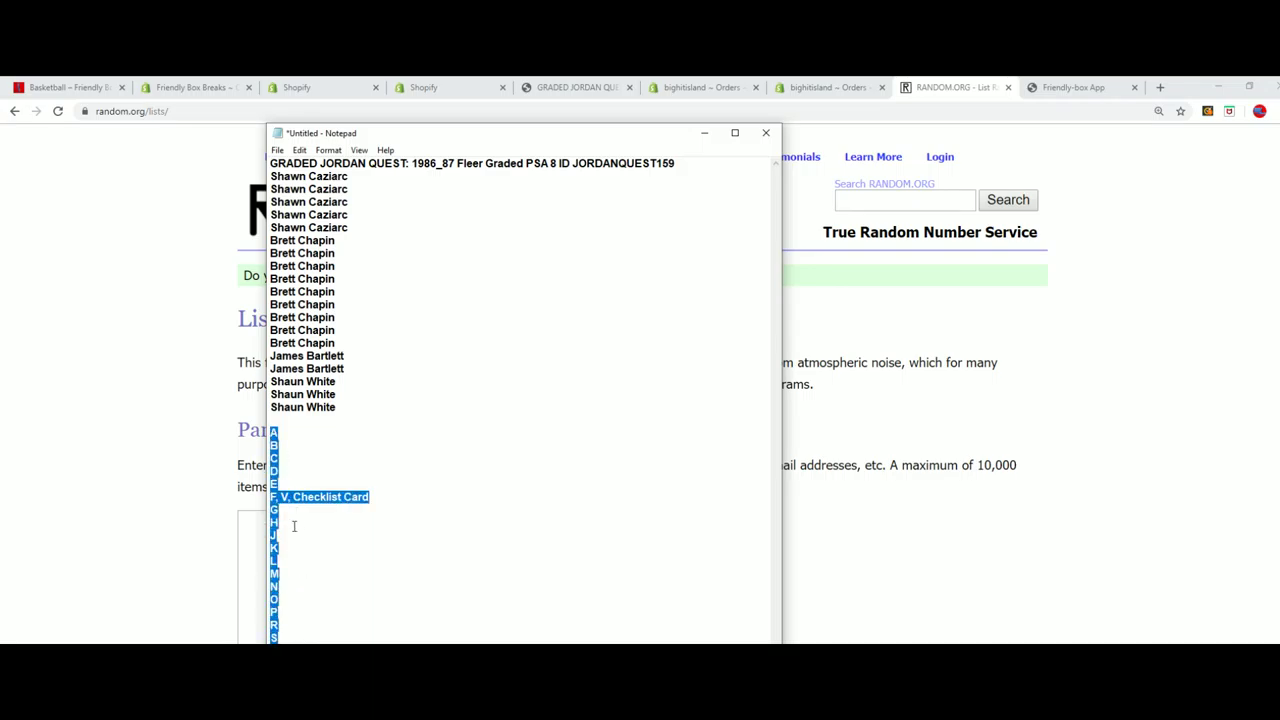
right_click(291, 493)
click(324, 536)
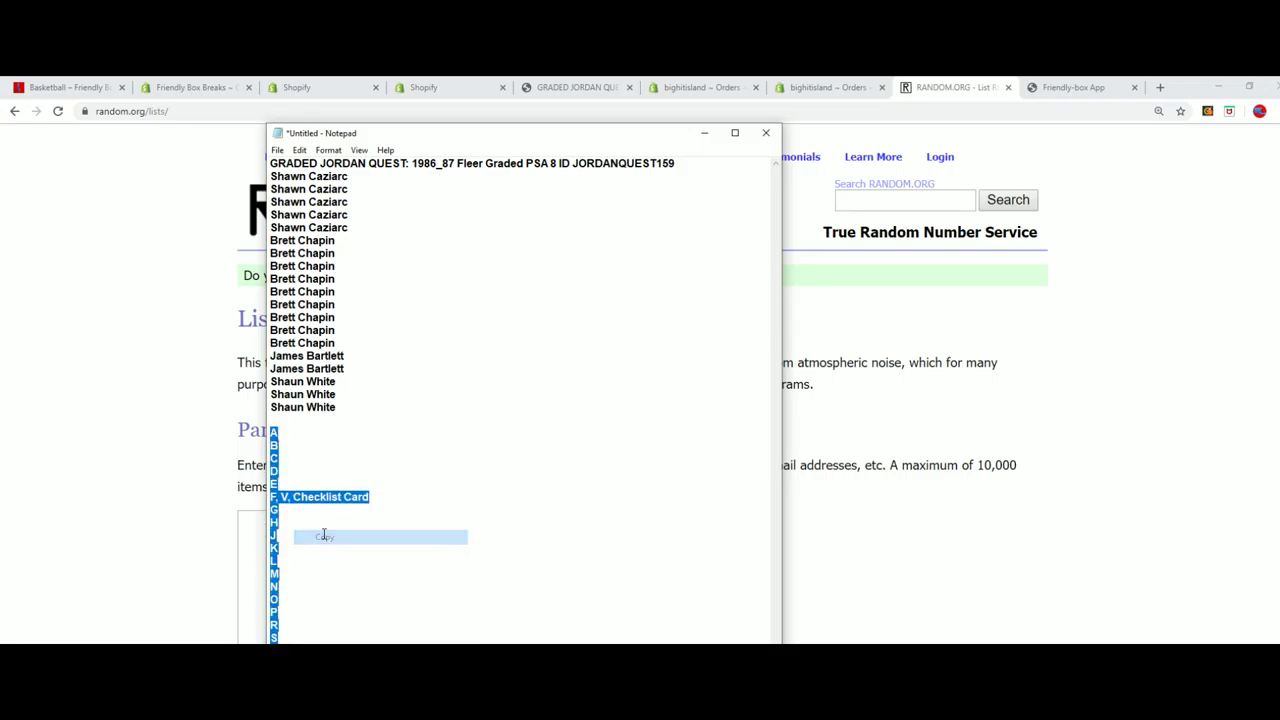
Step: Return to RANDOM.ORG and paste the copied letters into the empty List Randomizer form
click(180, 575)
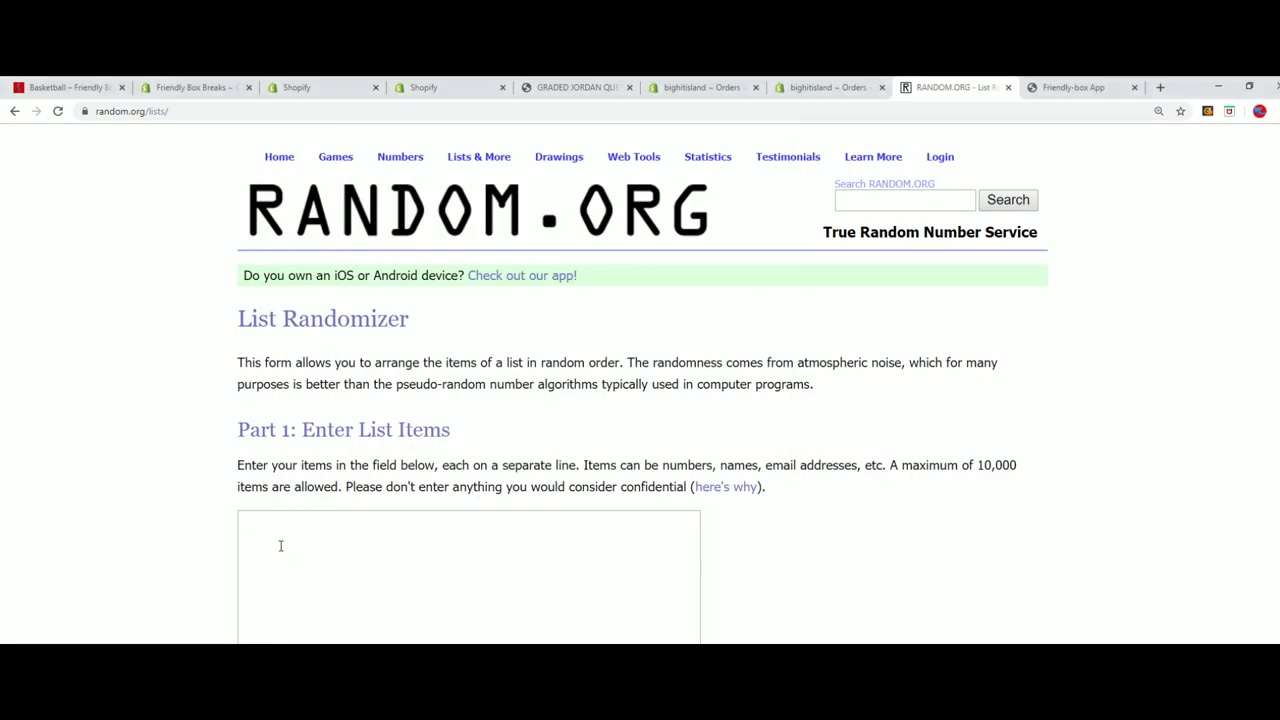
click(258, 518)
right_click(258, 518)
click(286, 626)
Step: Randomize the list of last-name letters seven times in the List Randomizer
scroll(657, 637, down, 2)
click(262, 650)
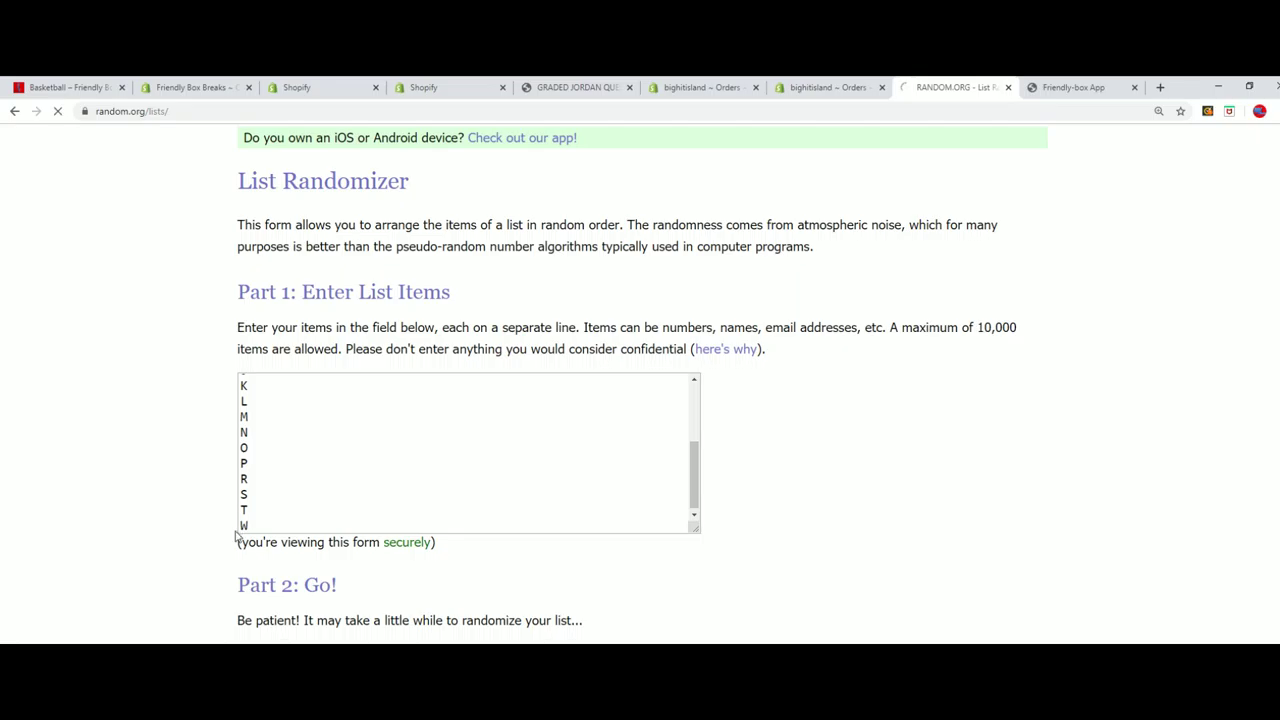
click(260, 650)
scroll(186, 620, down, 2)
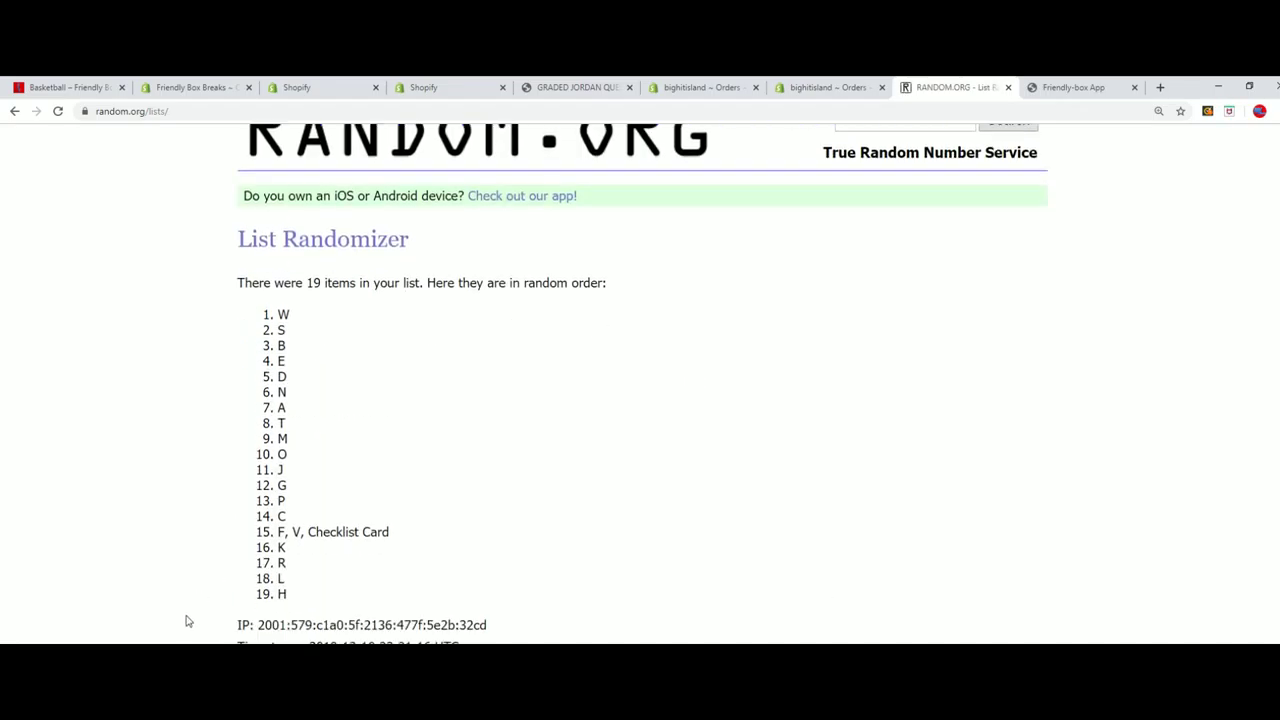
click(258, 650)
scroll(202, 616, down, 1)
scroll(200, 617, down, 1)
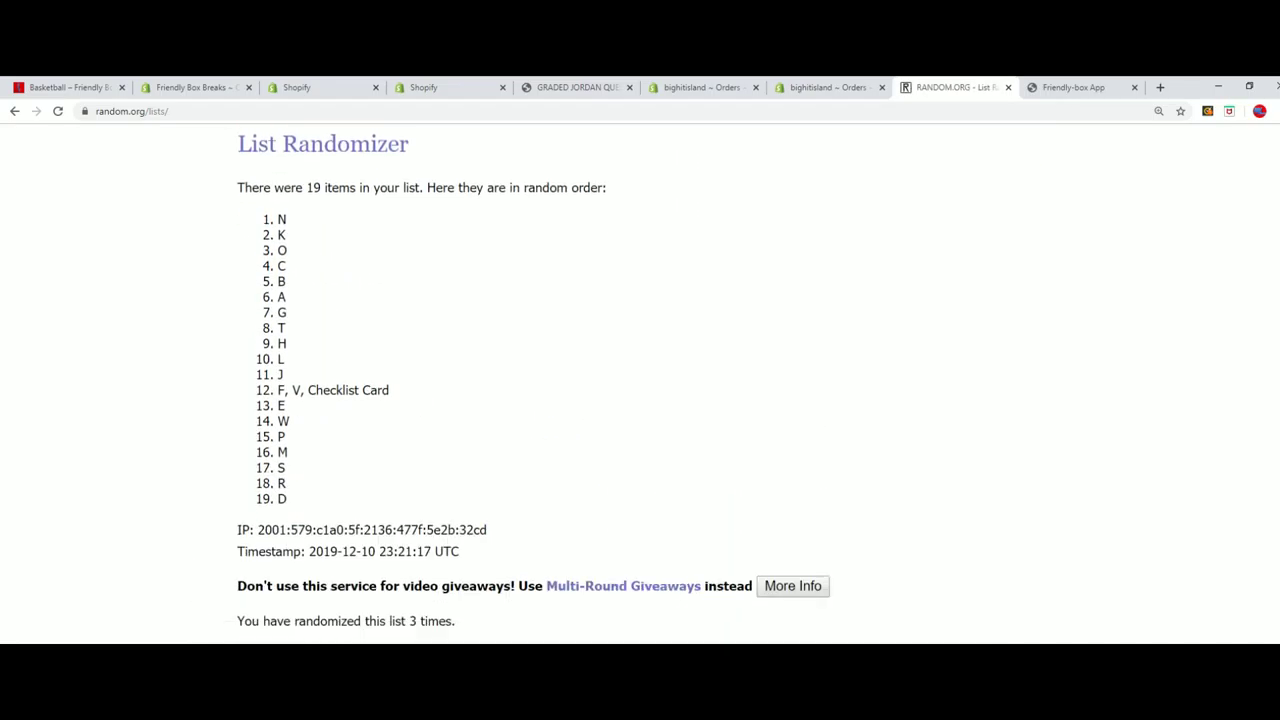
click(268, 642)
scroll(268, 623, down, 2)
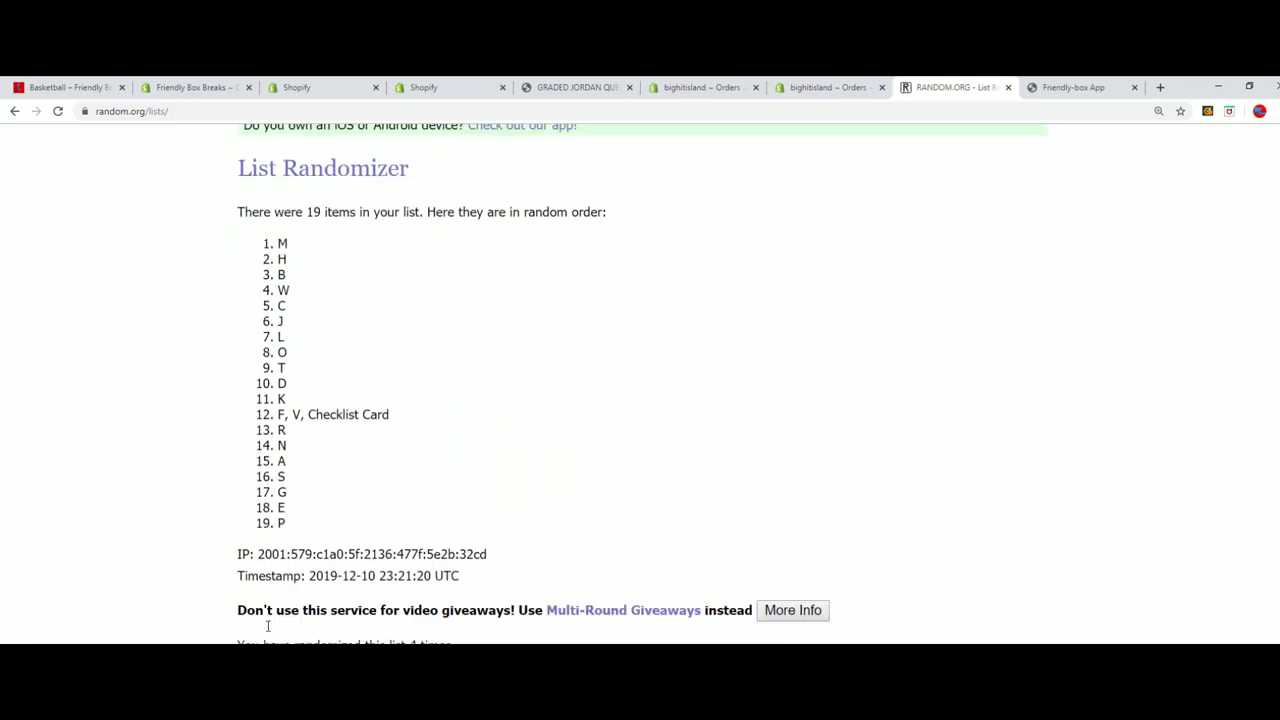
click(288, 641)
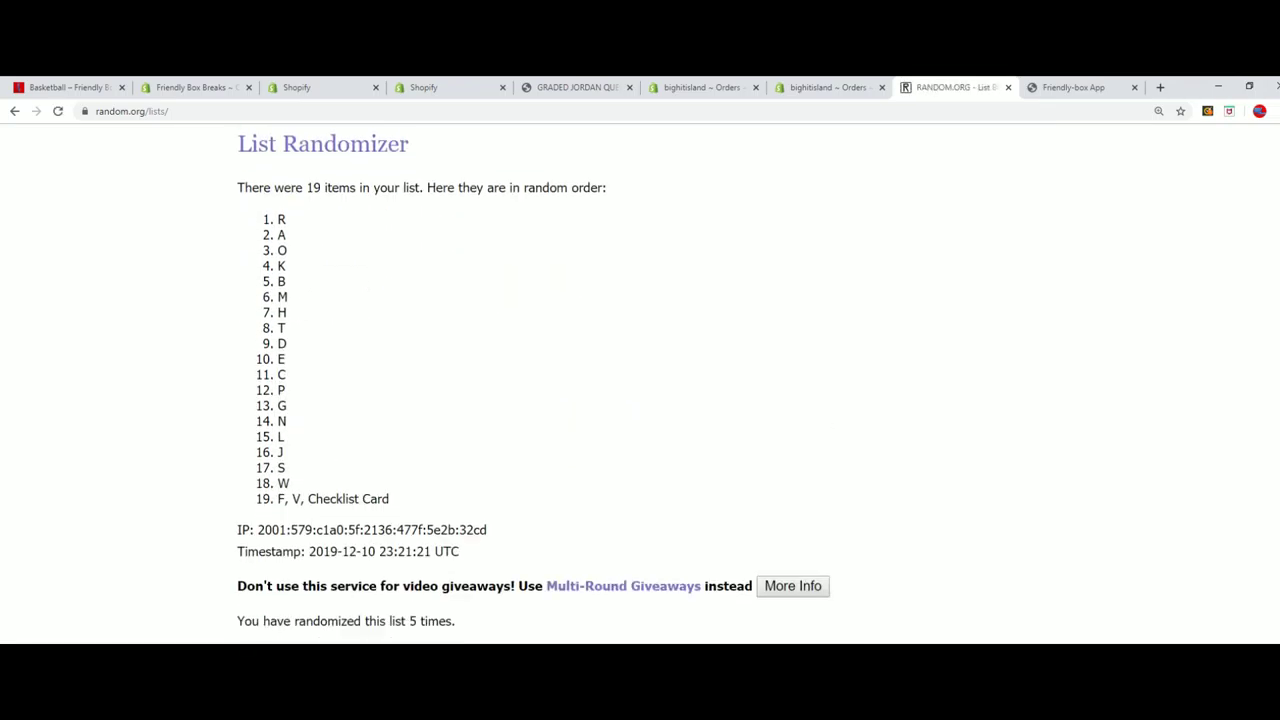
key(F5)
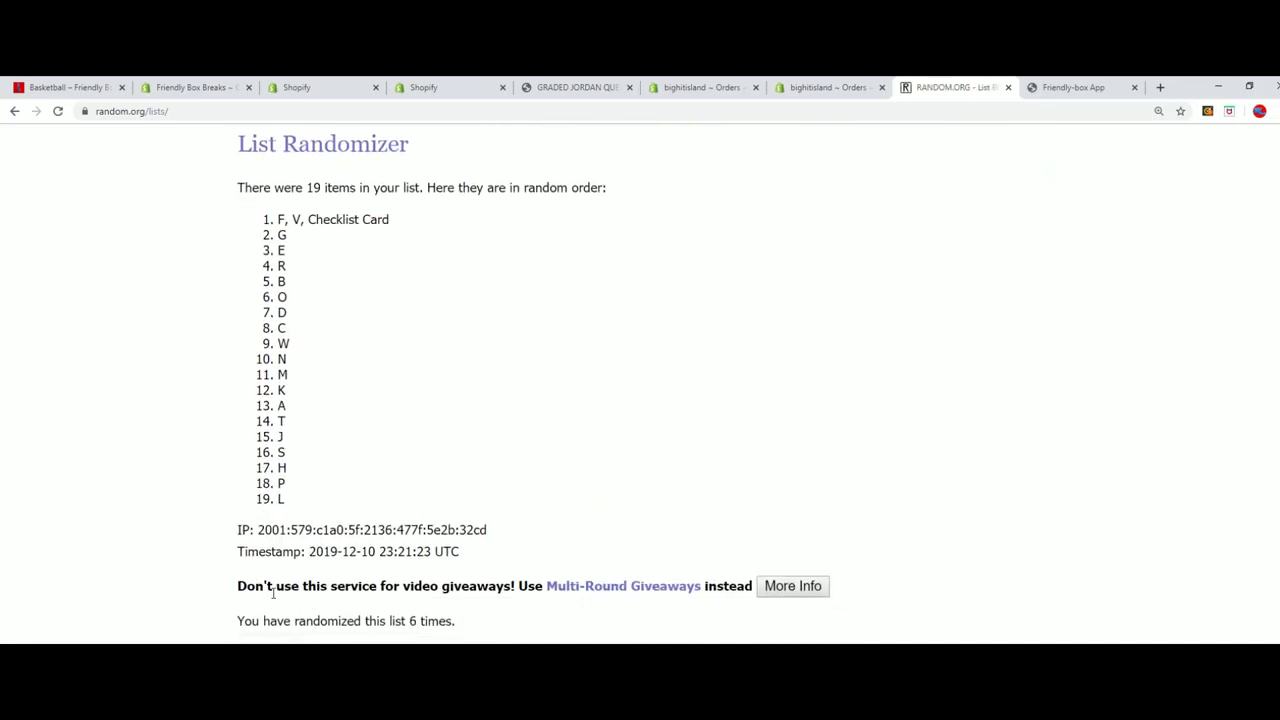
key(F5)
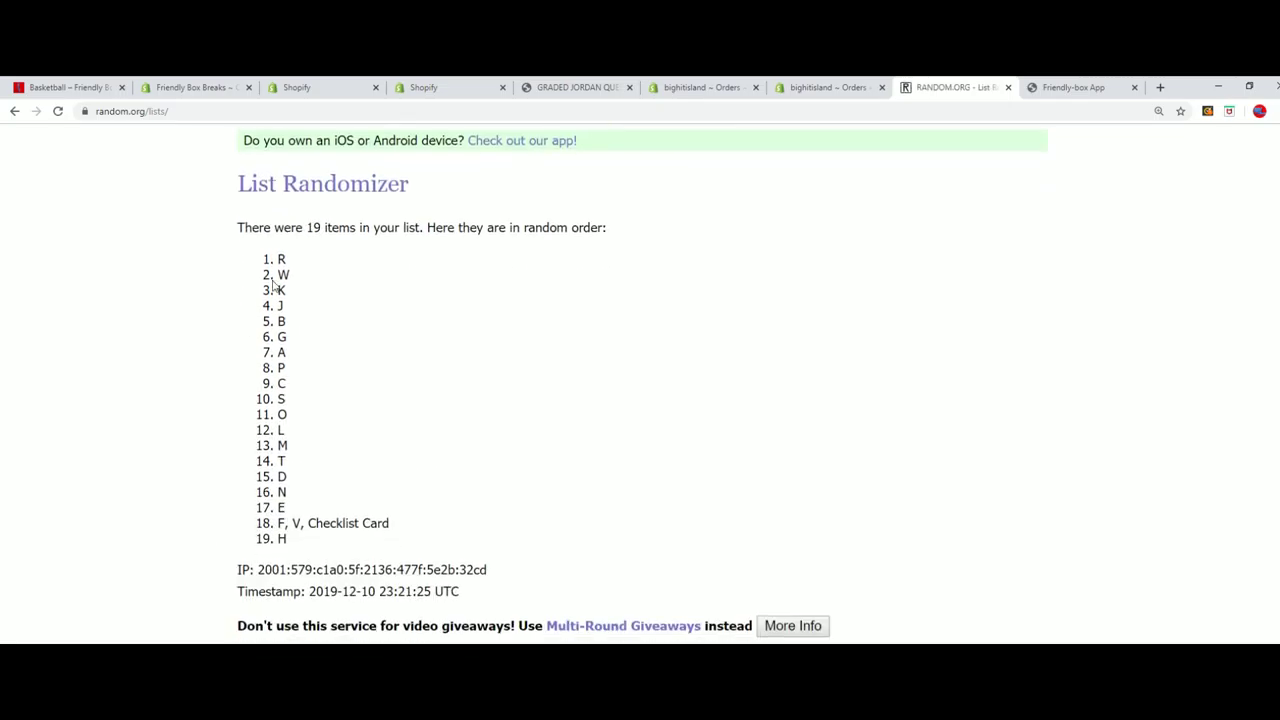
Step: Copy all 19 randomized letter entries from the results list
drag(268, 255, 341, 527)
right_click(338, 520)
click(360, 528)
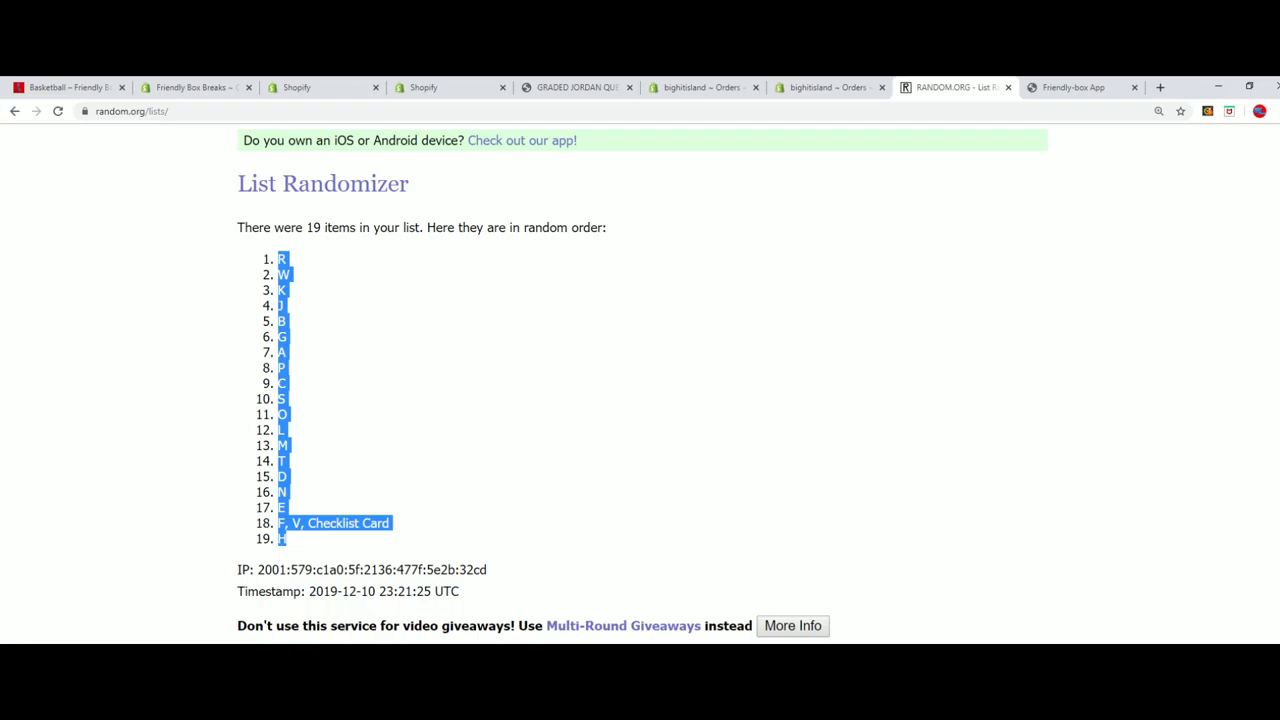
Step: Switch to the HIT PARADE 86 87 FLEER Excel workbook and paste the letters under Last Name Starts With from B2, matching destination formatting
key(alt+Tab)
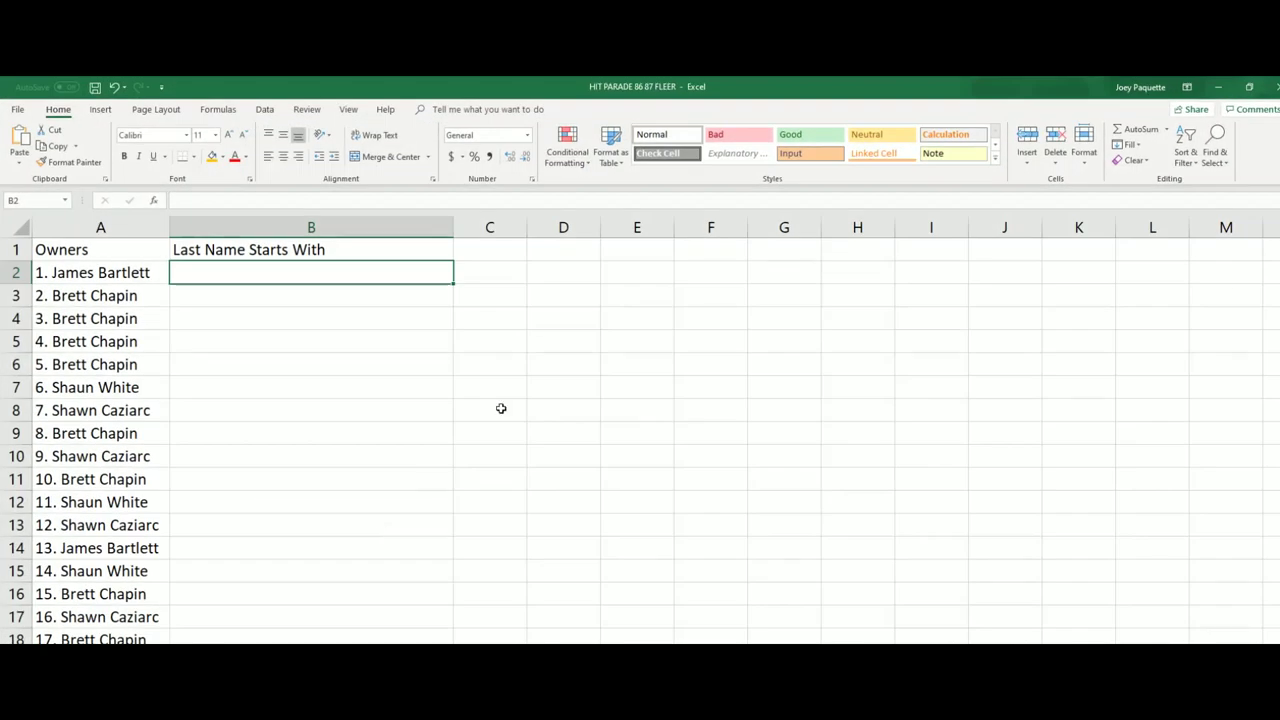
right_click(214, 267)
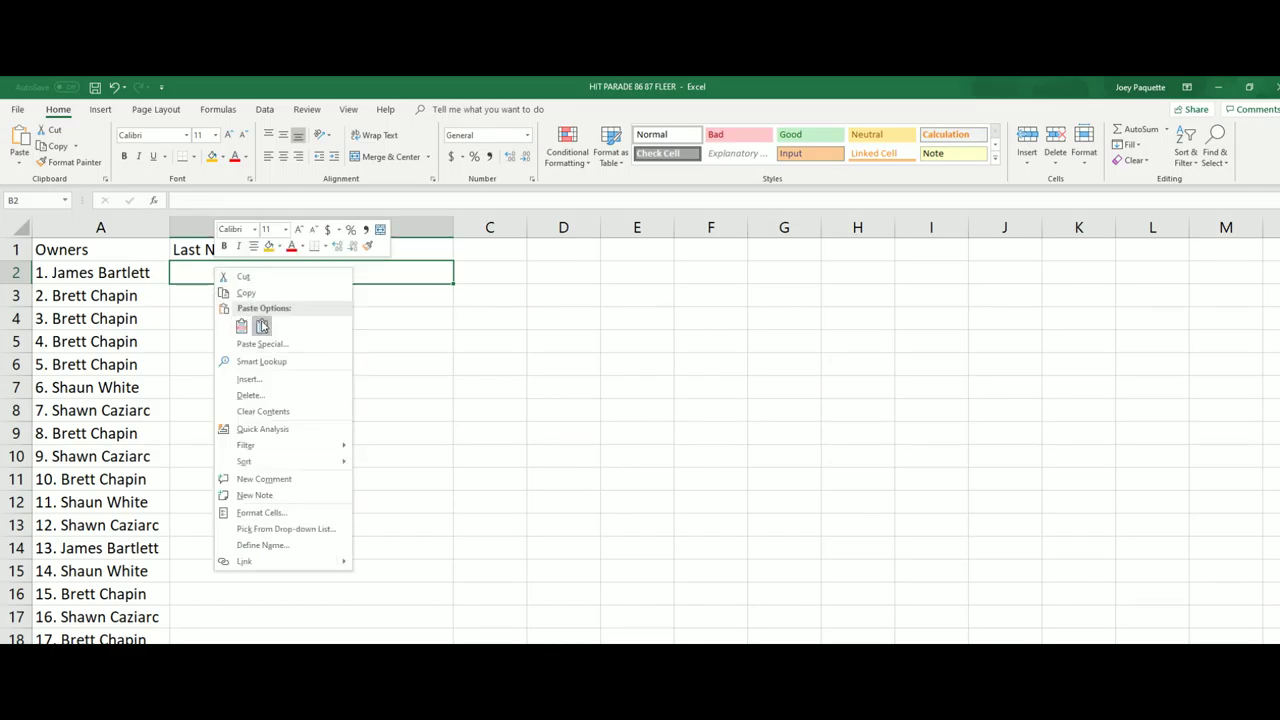
click(261, 326)
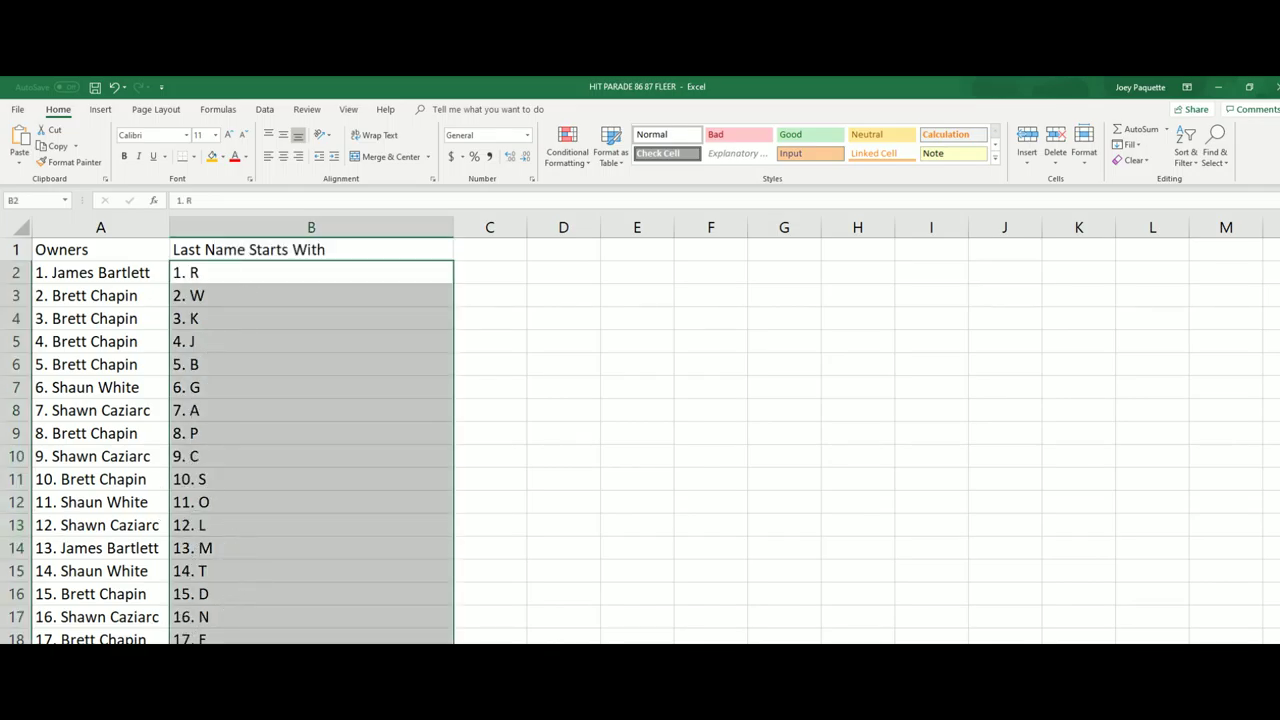
click(140, 552)
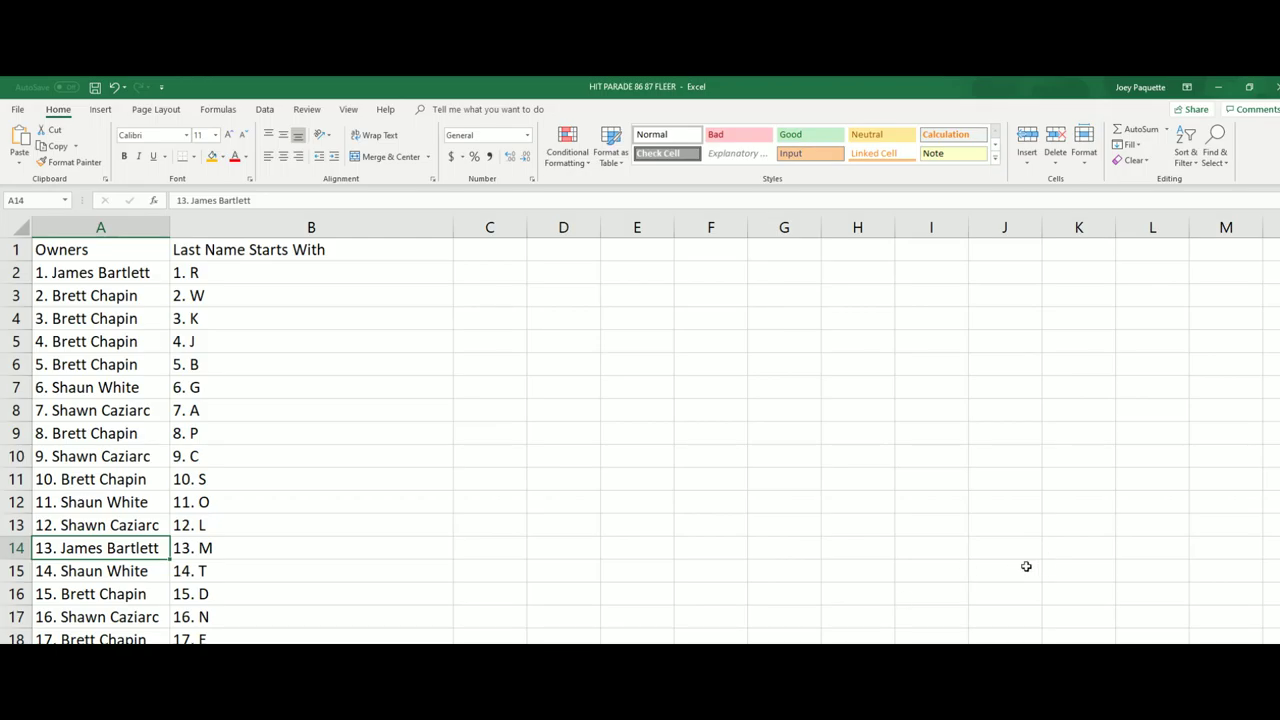
scroll(640, 430, down, 1)
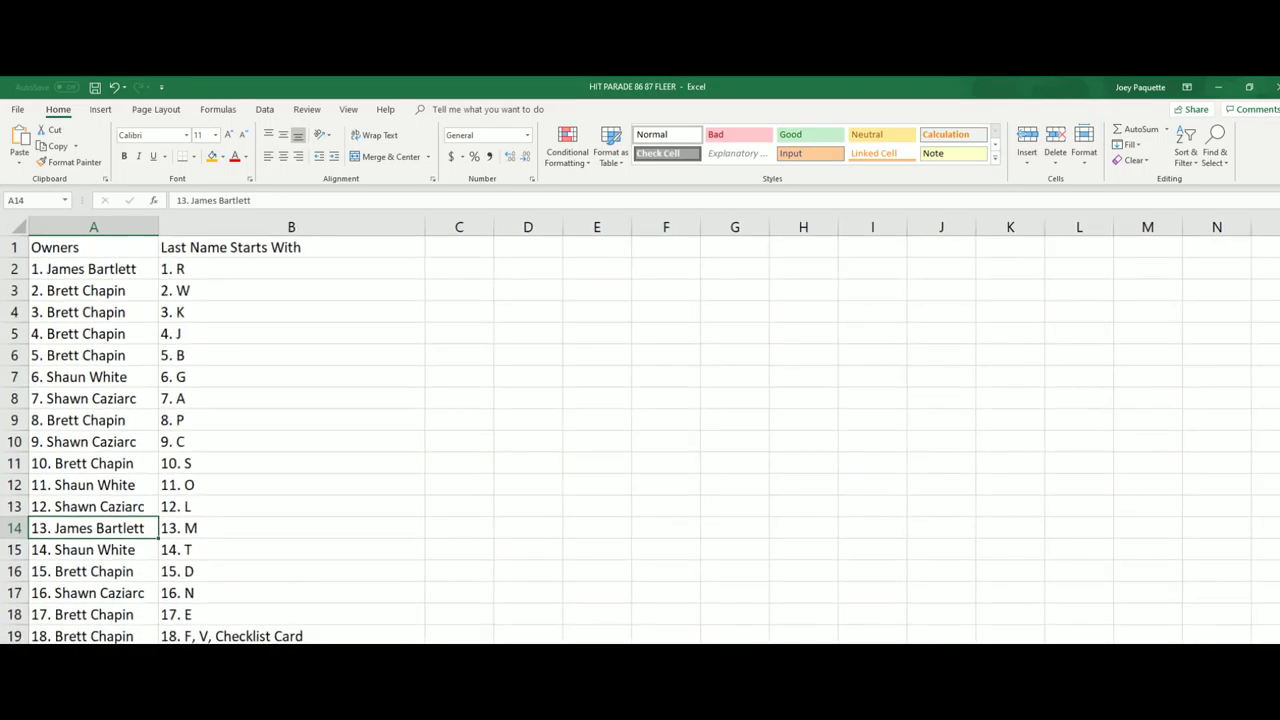
scroll(640, 430, down, 1)
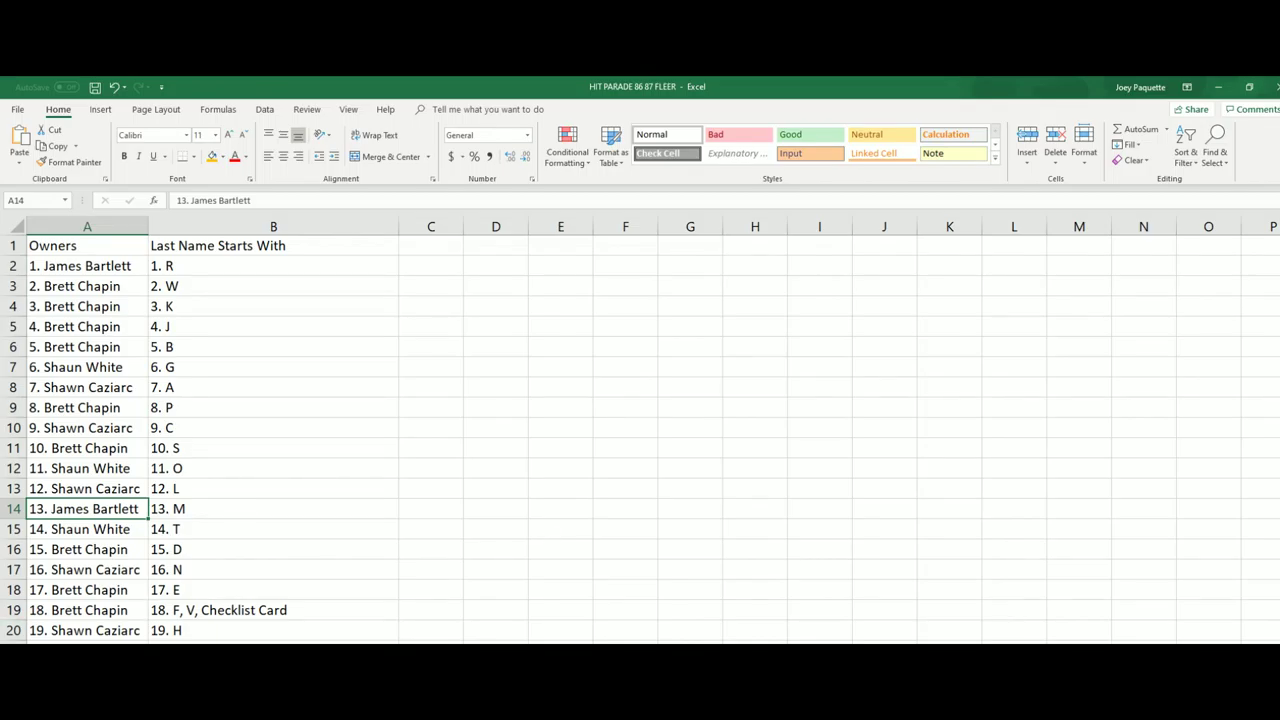
Step: Copy the numbered owners in cells A2 to A20
click(110, 632)
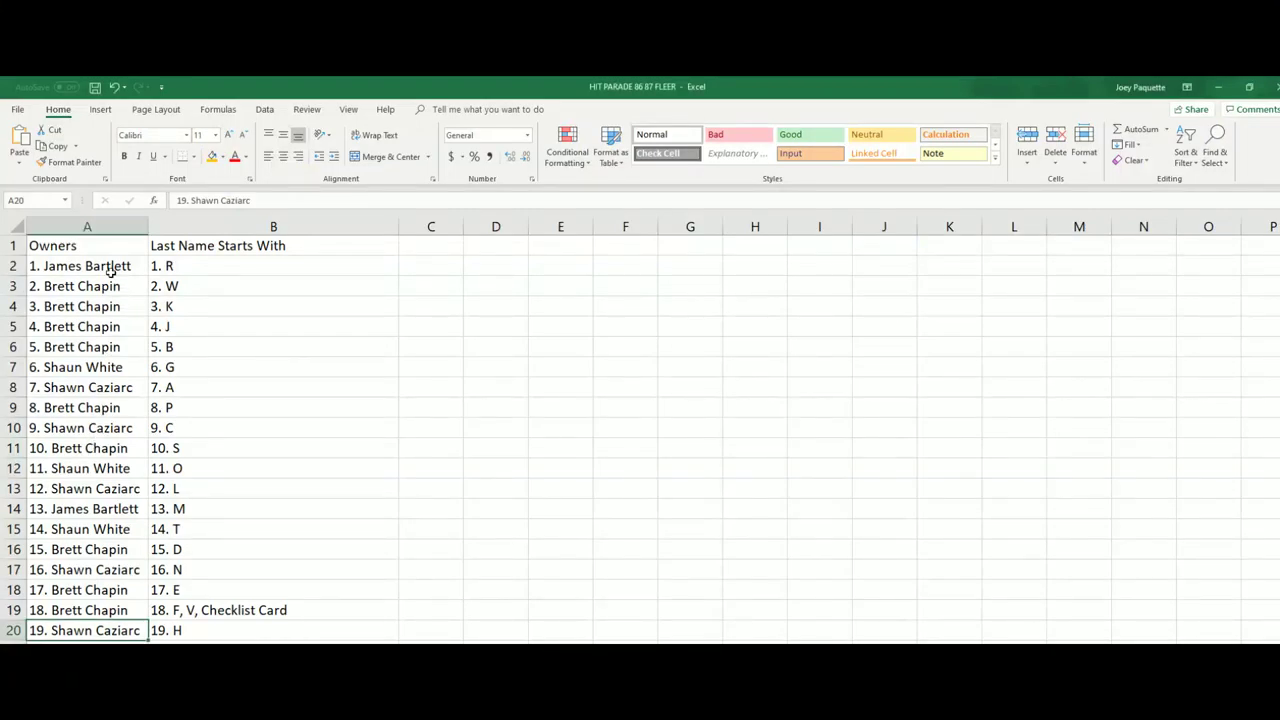
drag(103, 266, 148, 630)
right_click(103, 465)
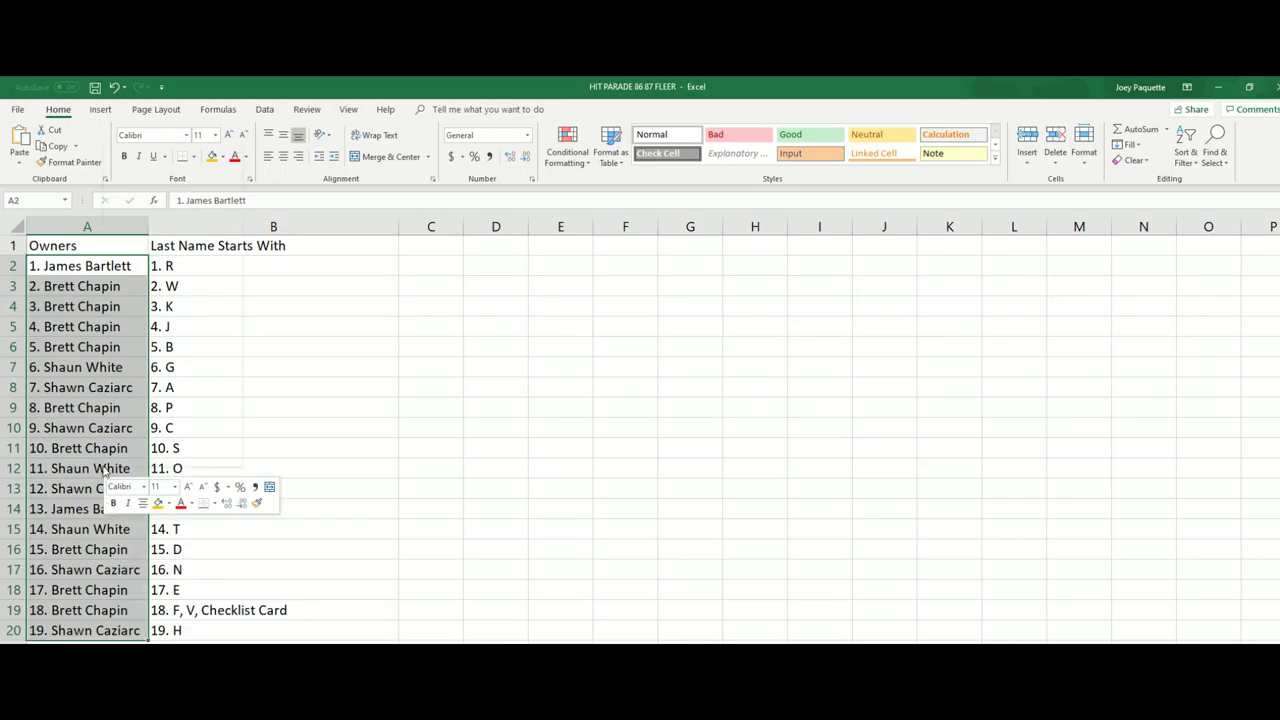
click(134, 172)
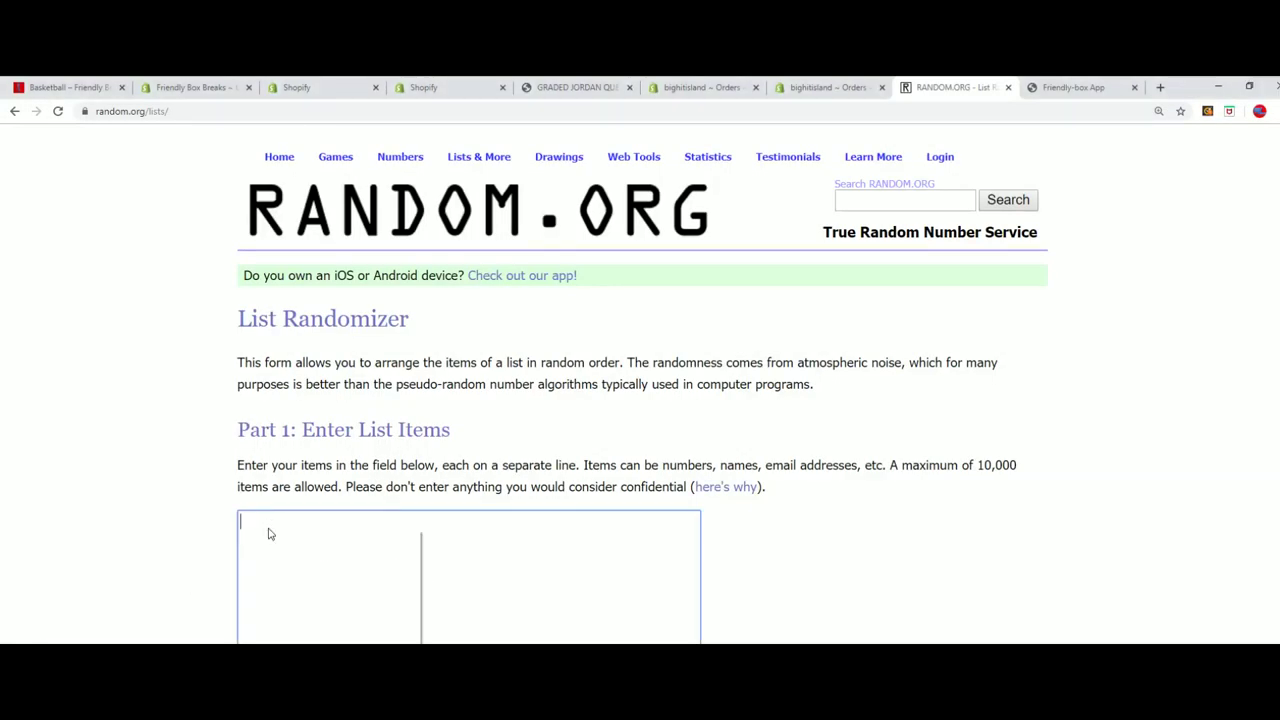
Step: Paste the copied numbered owners into the RANDOM.ORG List Randomizer form and randomize them once
right_click(271, 528)
click(289, 634)
scroll(843, 576, down, 3)
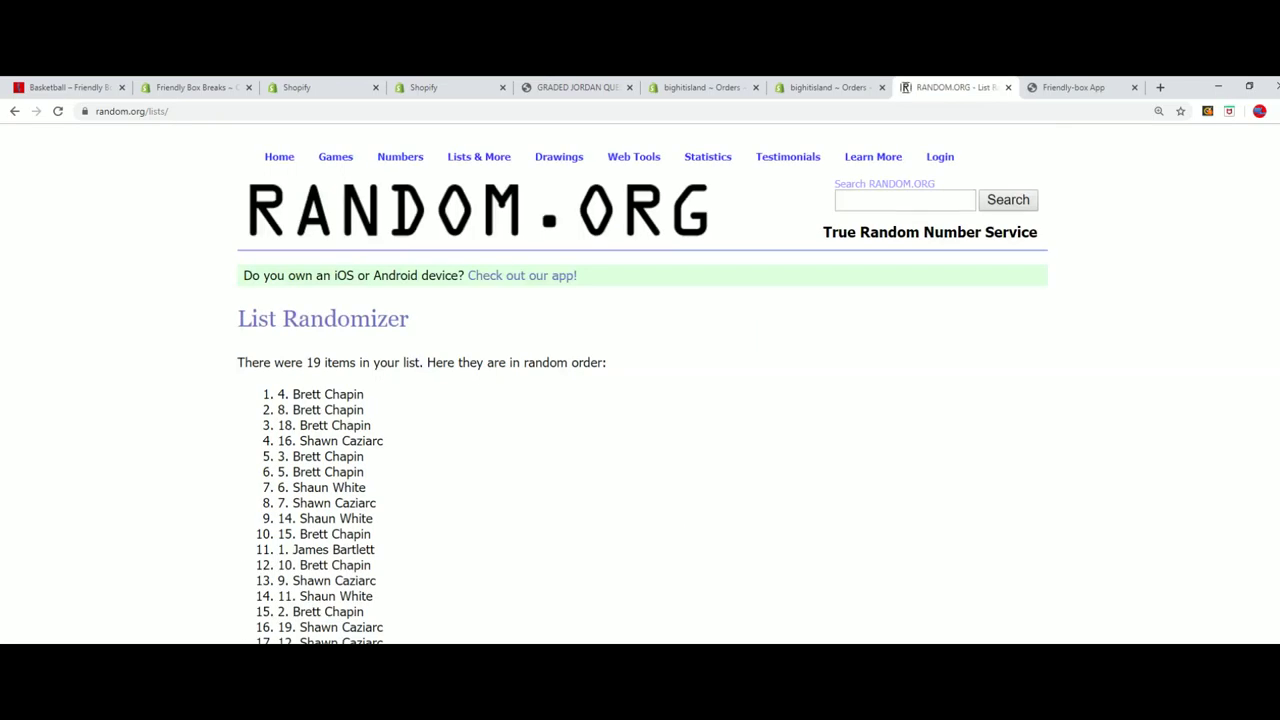
Step: Randomize the list of numbered owners six more times, for seven randomizations in total
scroll(301, 629, down, 3)
click(273, 645)
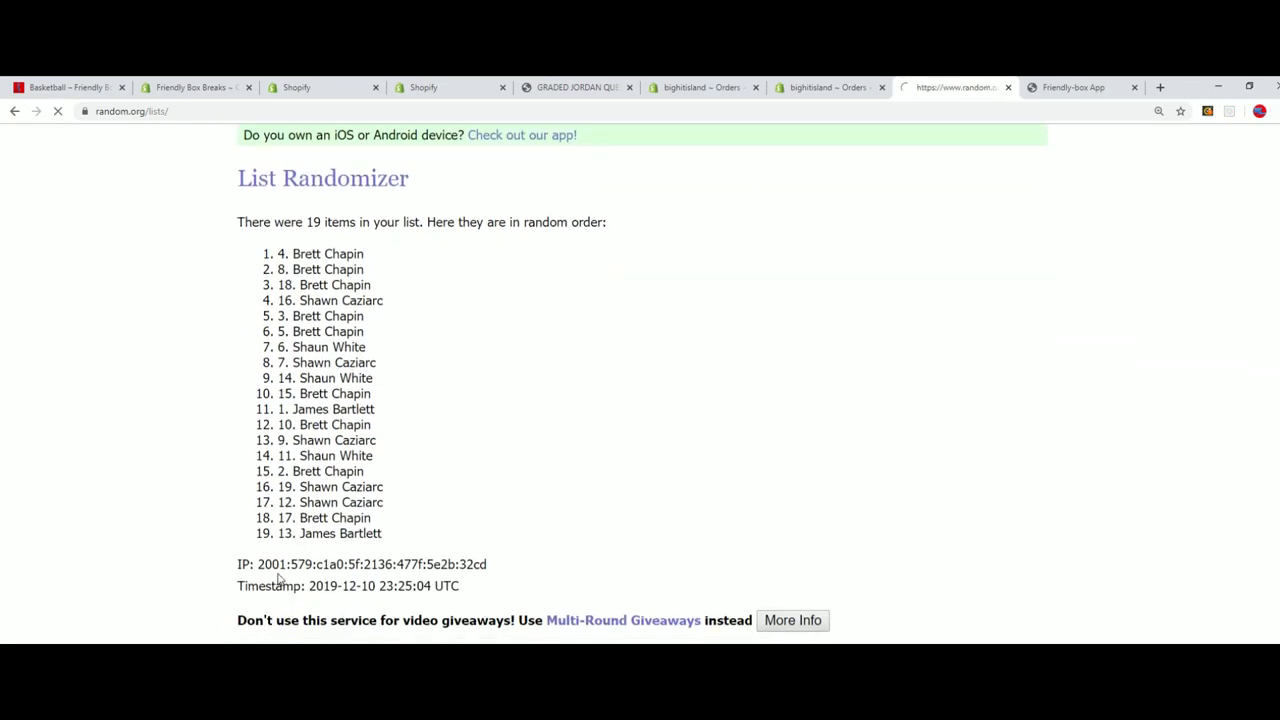
scroll(256, 600, down, 3)
key(F5)
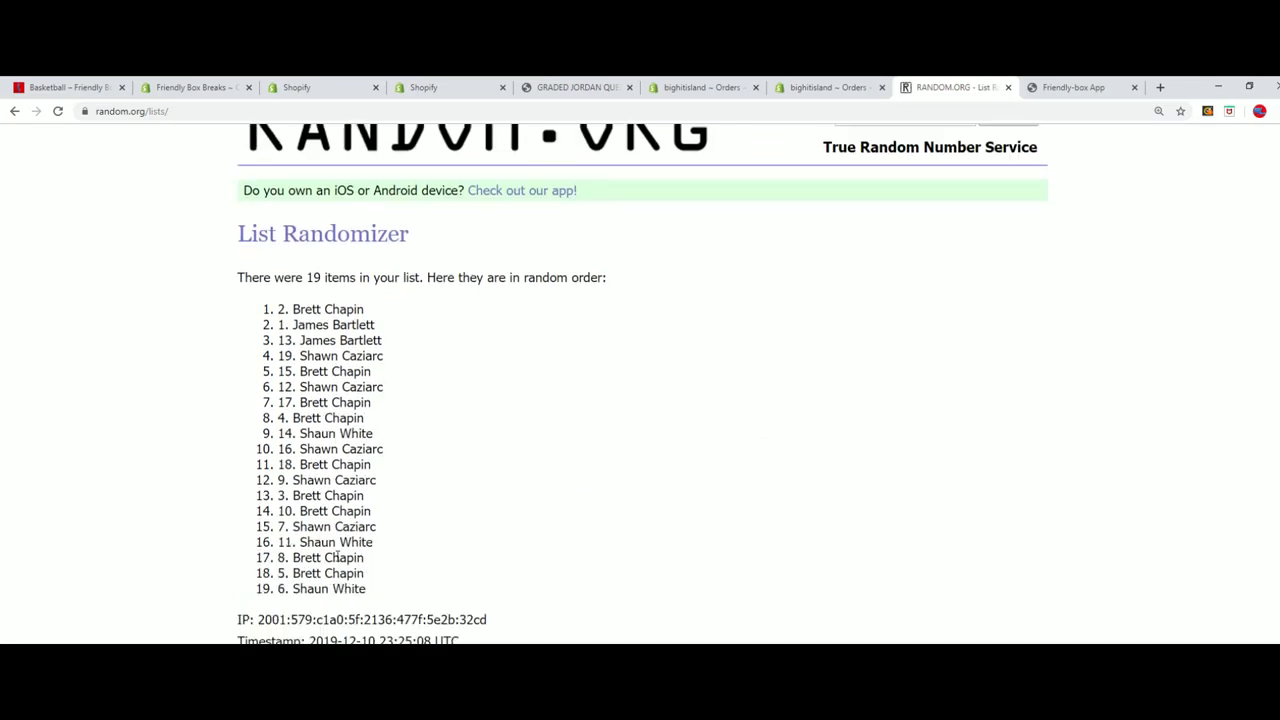
key(F5)
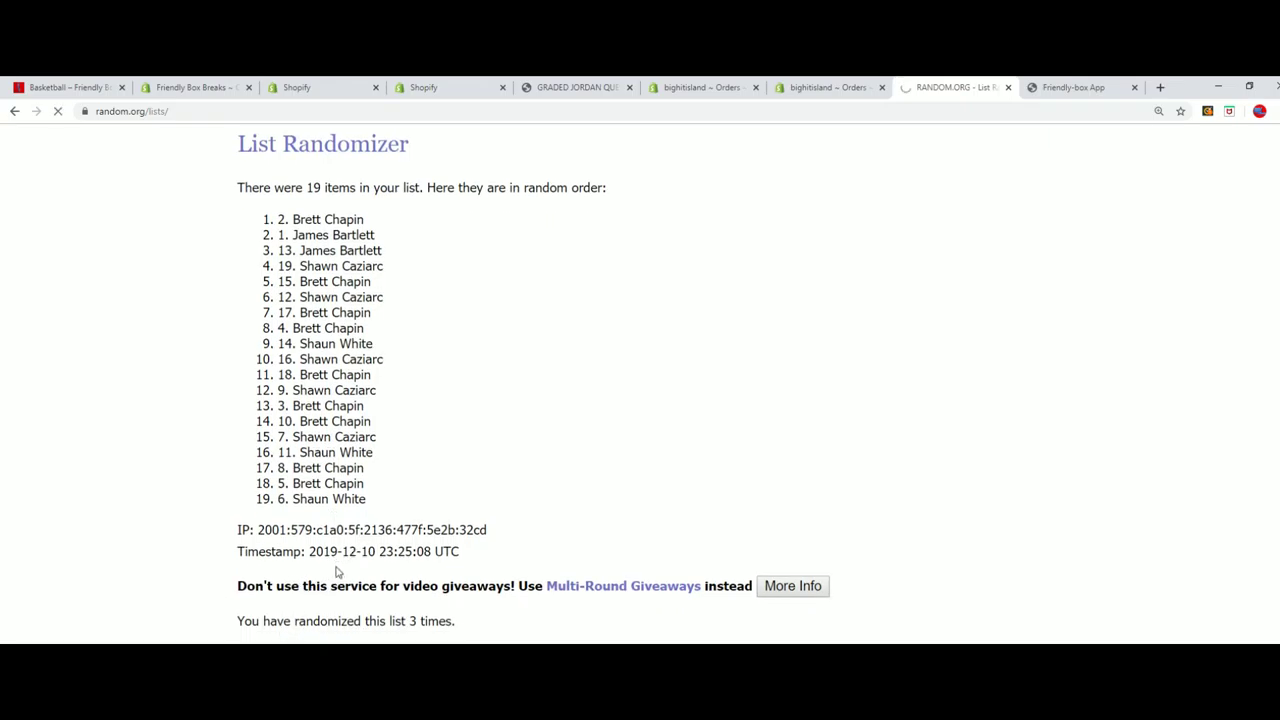
key(F5)
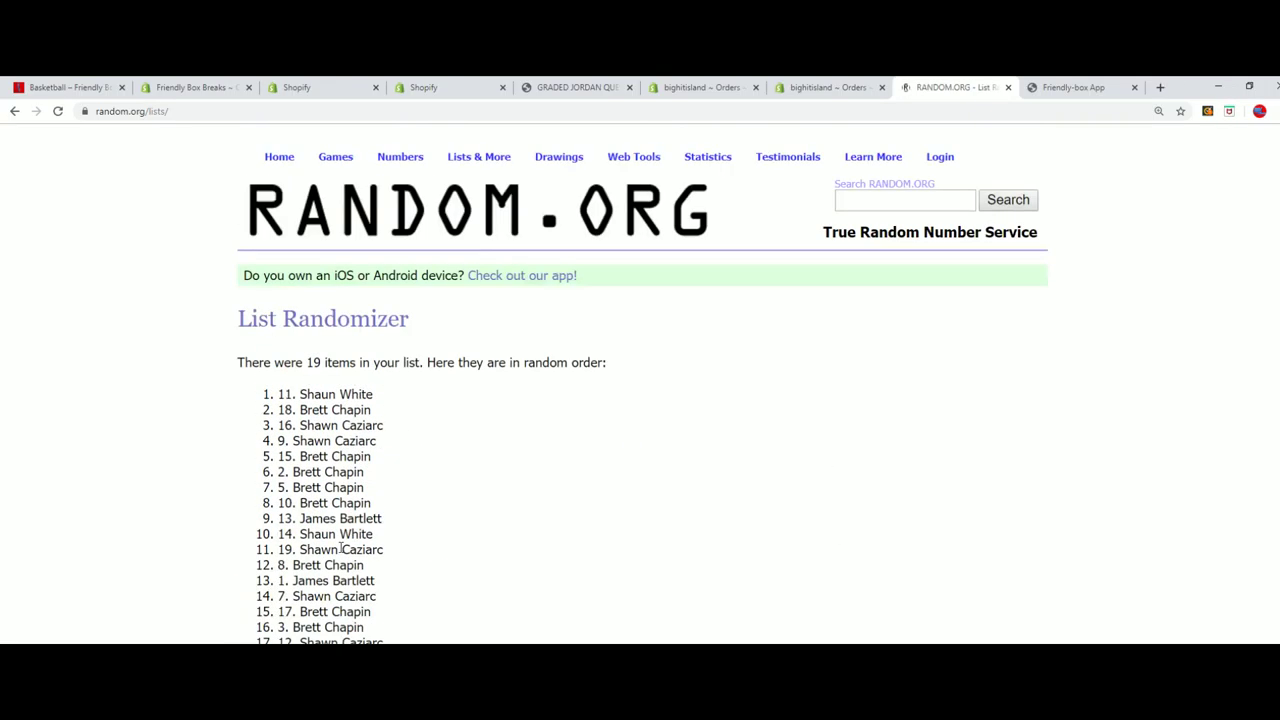
key(F5)
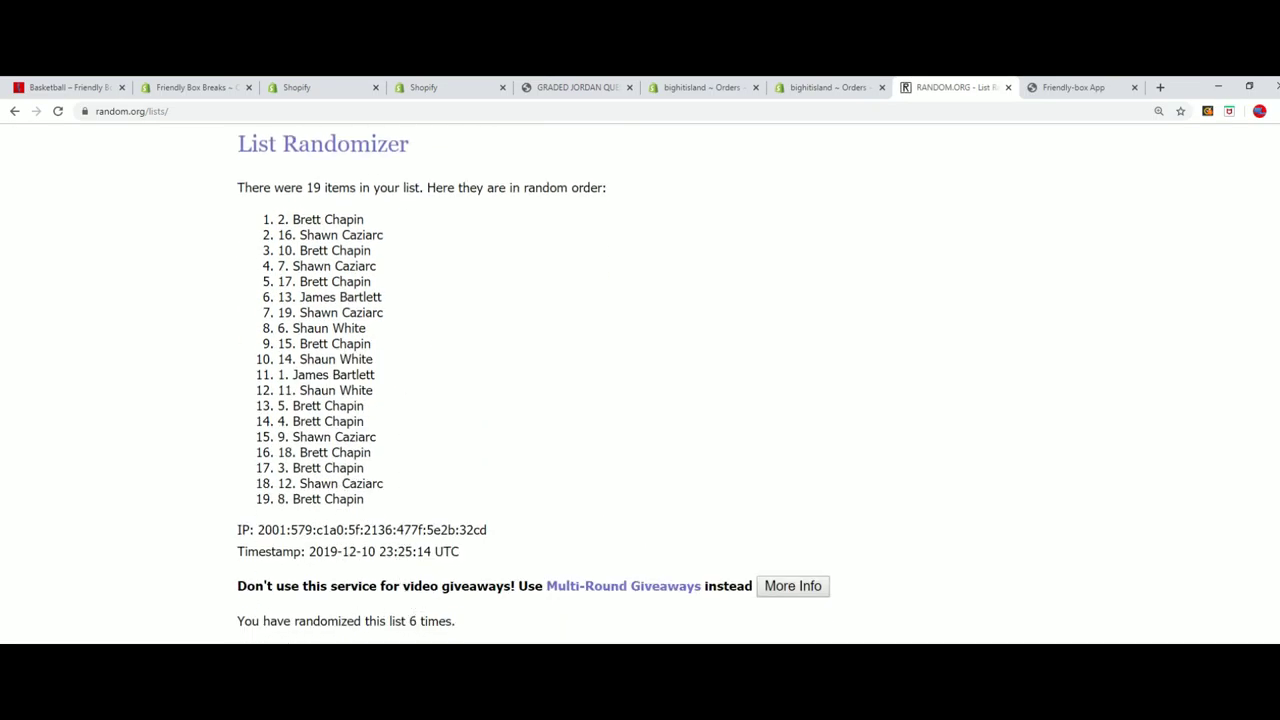
key(F5)
Step: Highlight the first-ranked owner in the final randomized list and review the results
drag(383, 395, 285, 394)
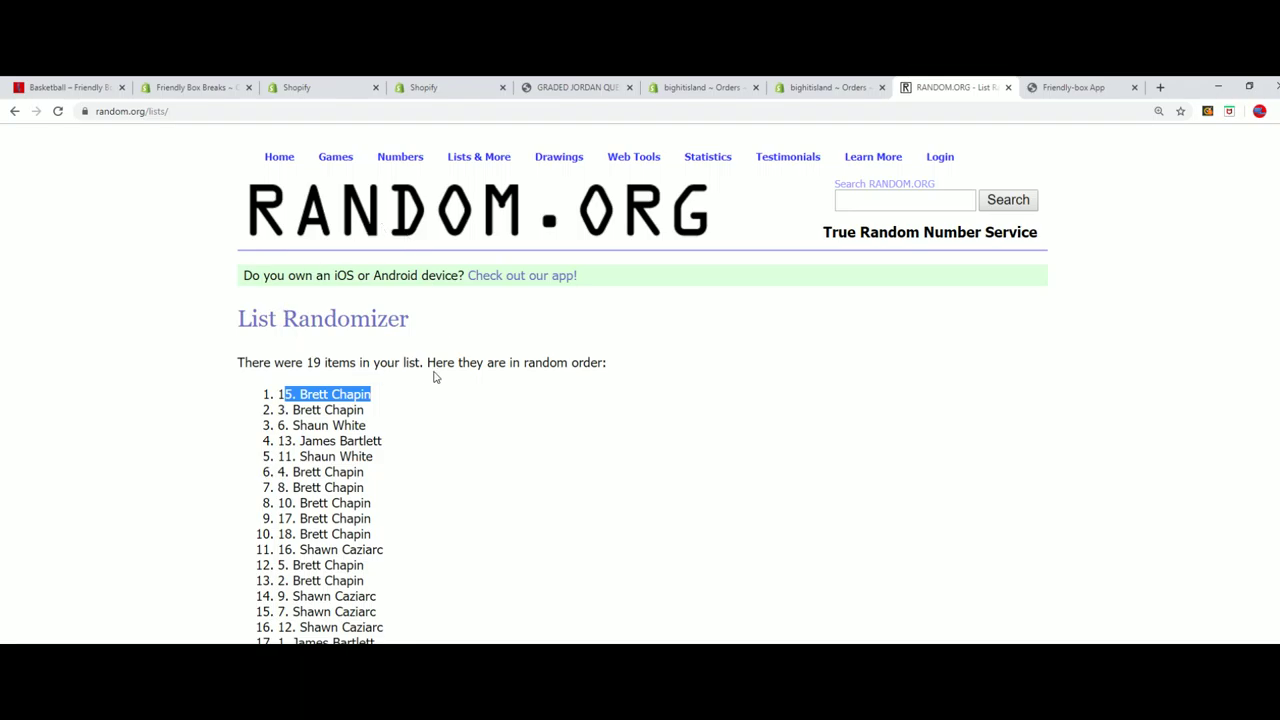
scroll(434, 374, down, 2)
scroll(768, 625, up, 2)
mouse_move(478, 160)
key(alt+Tab)
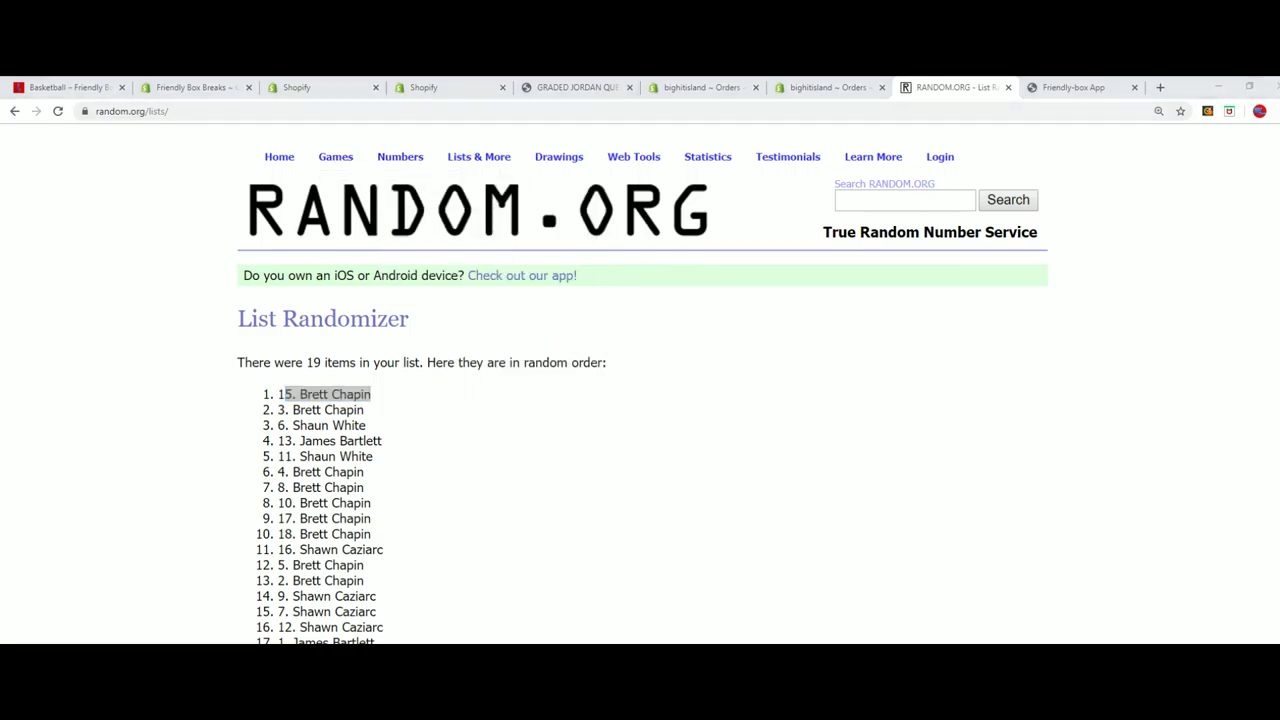